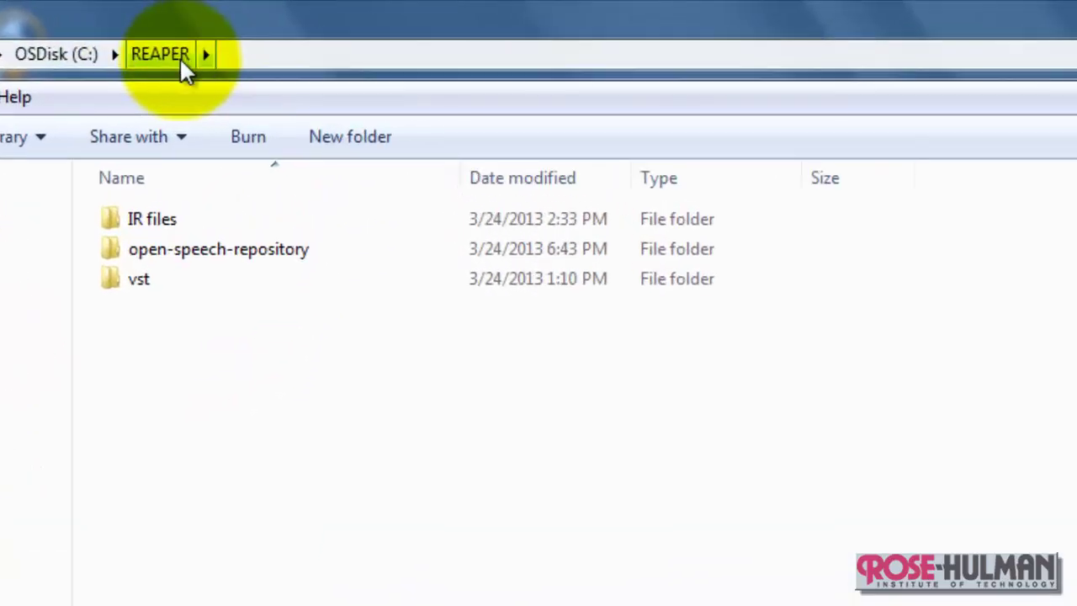
Step: Browse the vst, IR files/freeverb and open-speech-repository folders inside the REAPER directory
double_click(139, 285)
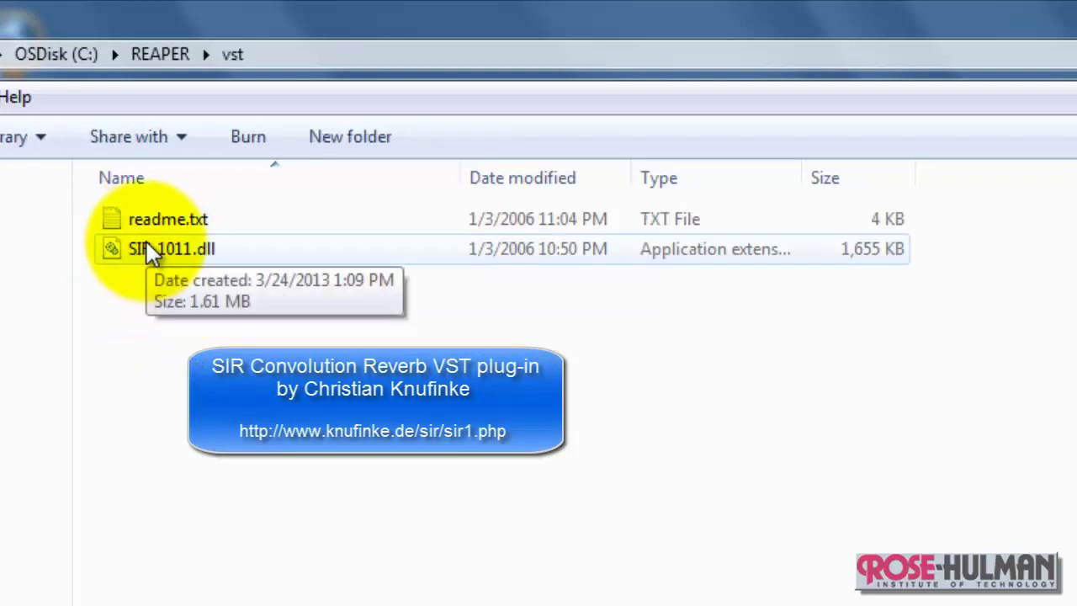
key("alt+Left")
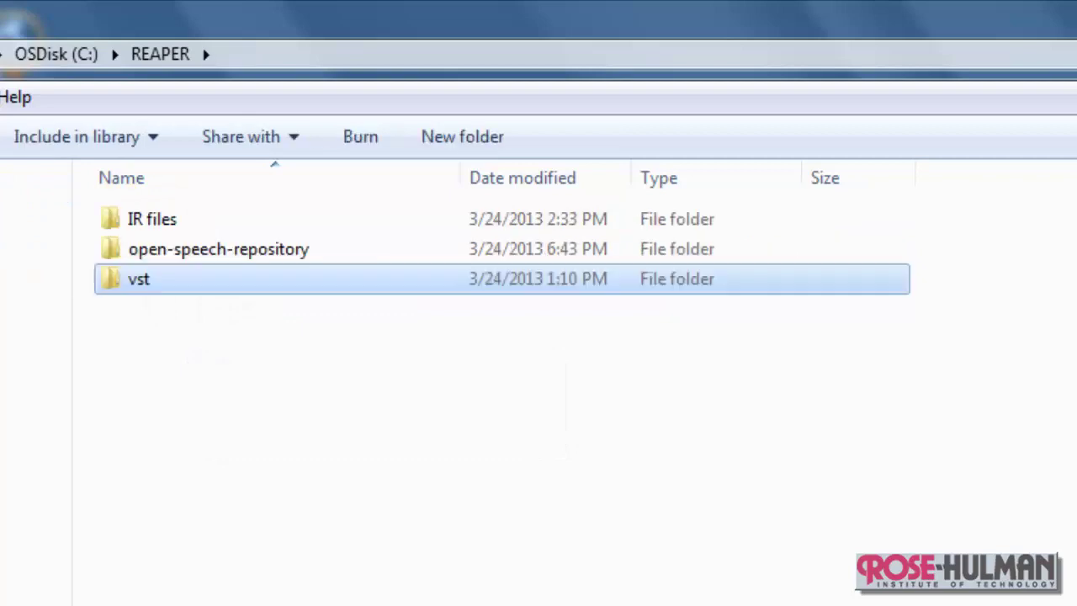
double_click(134, 217)
left_click(158, 221)
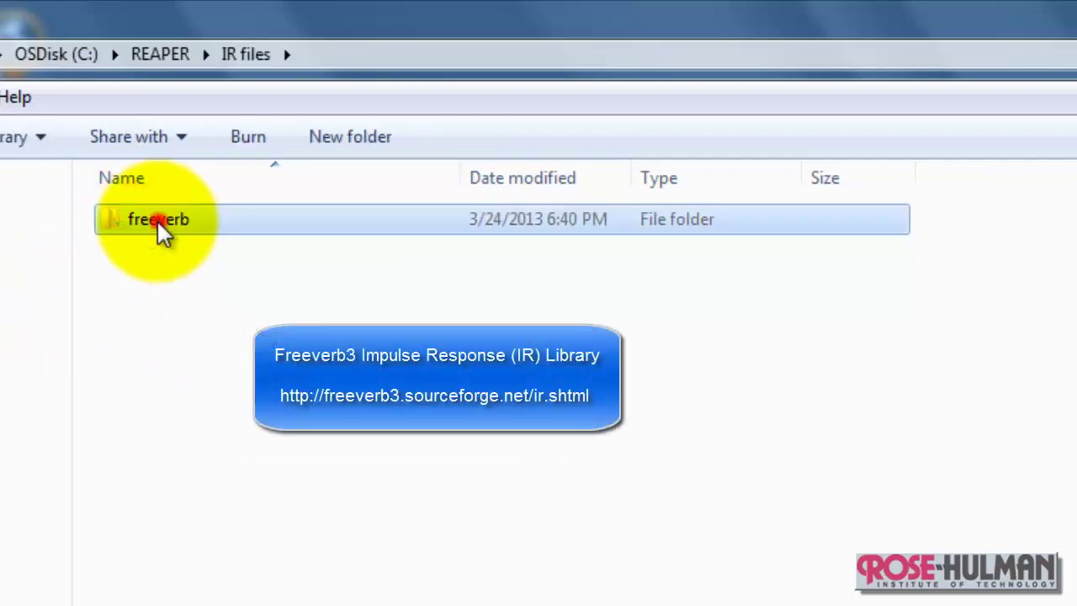
double_click(159, 229)
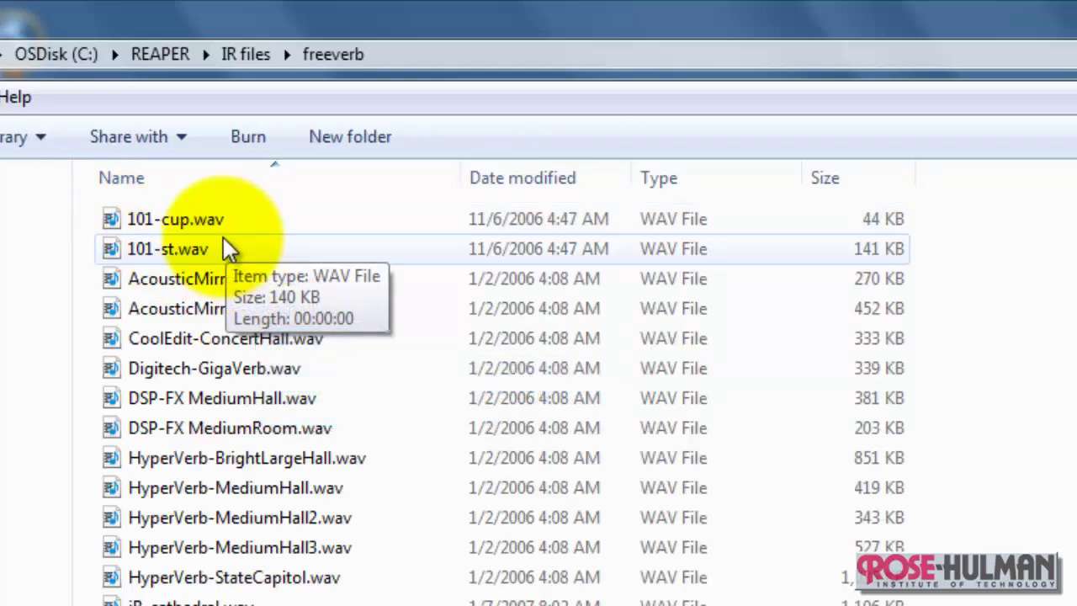
left_click(158, 56)
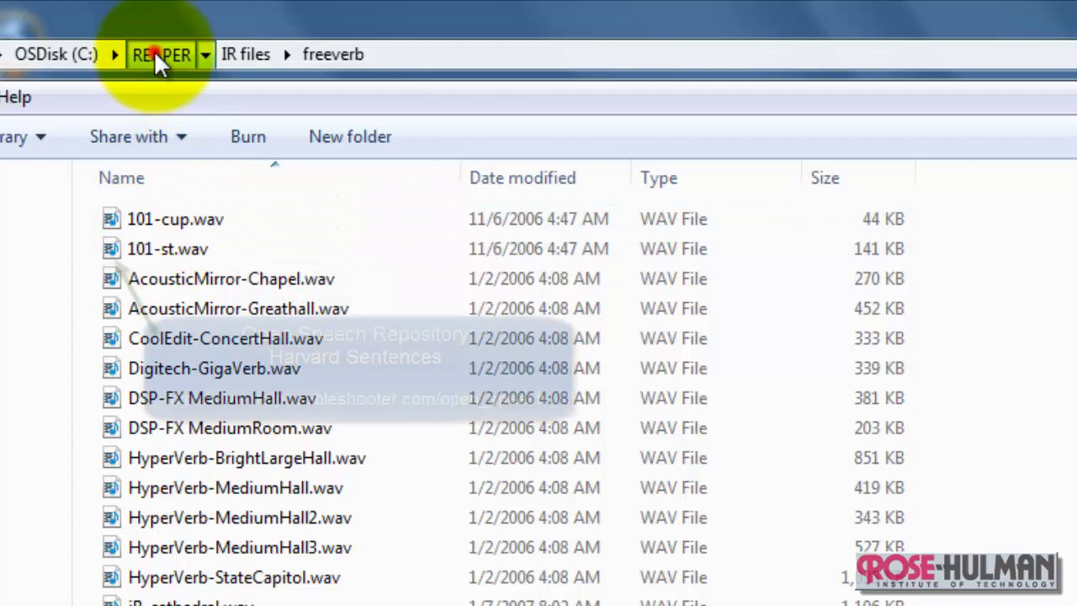
double_click(180, 257)
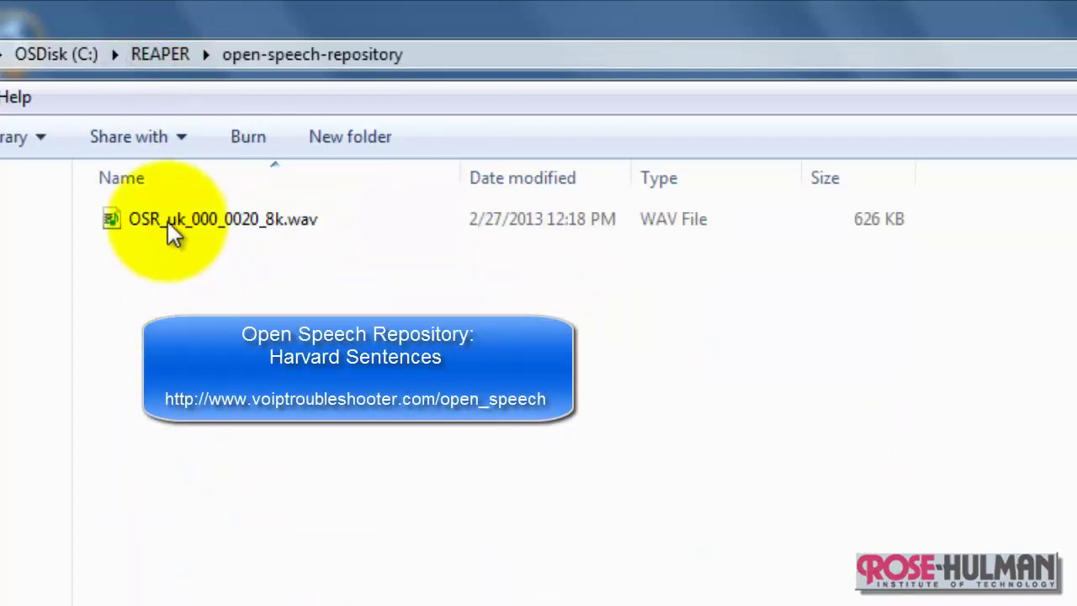
left_click(154, 61)
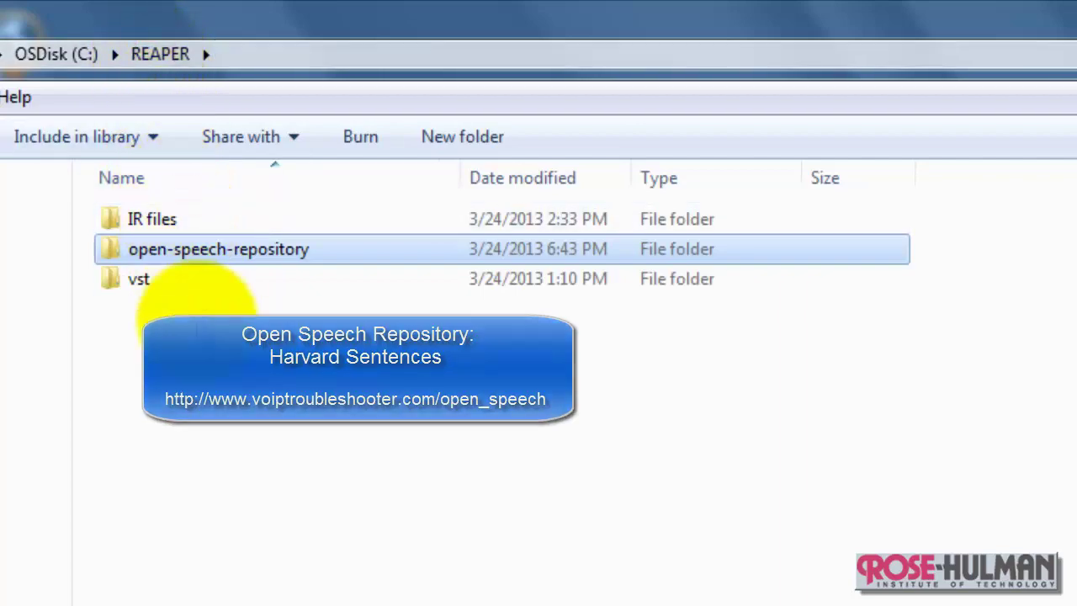
left_click(388, 492)
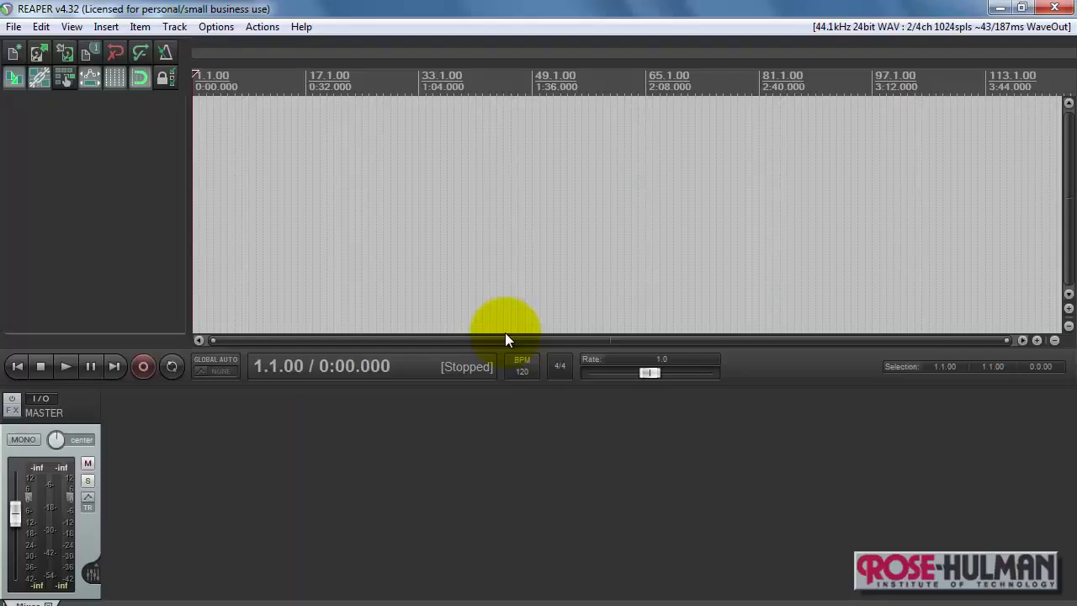
Step: Insert a new track and import OSR_uk_000_0020_8k.wav onto it
left_click(175, 26)
left_click(343, 47)
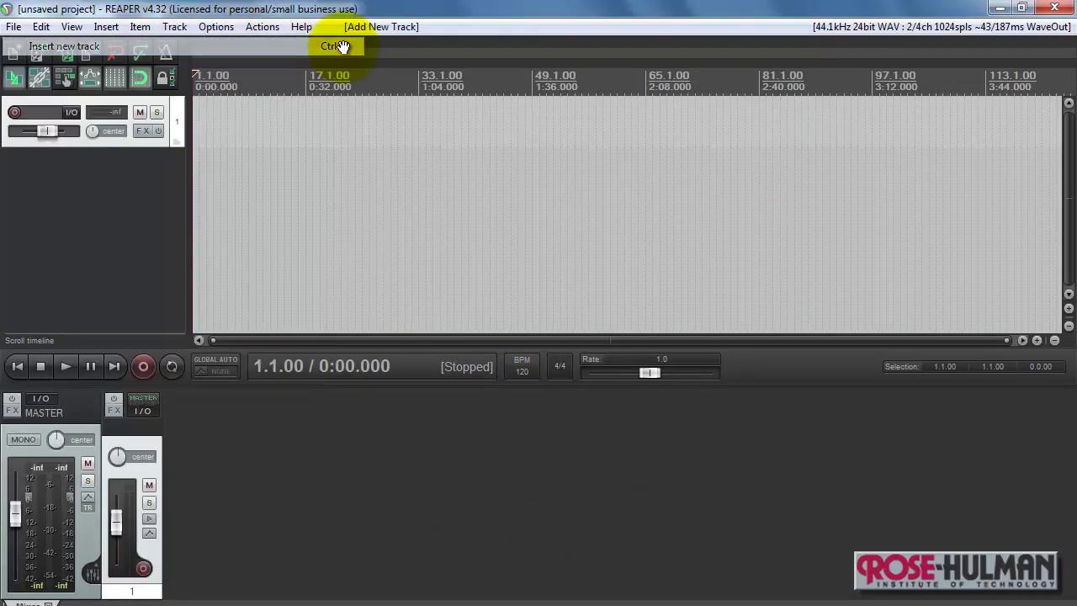
left_click(107, 27)
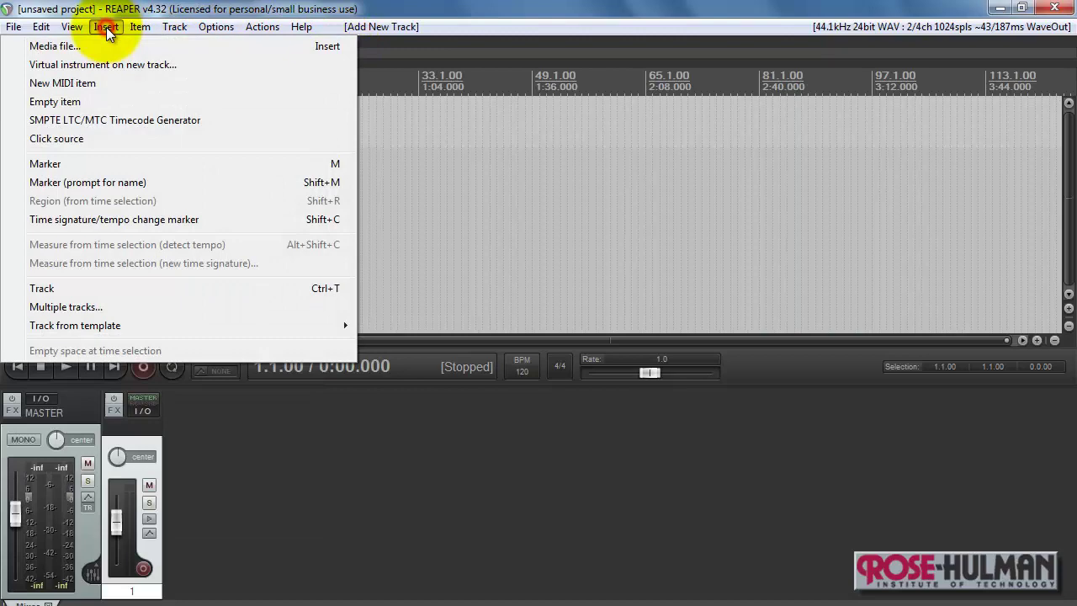
left_click(316, 45)
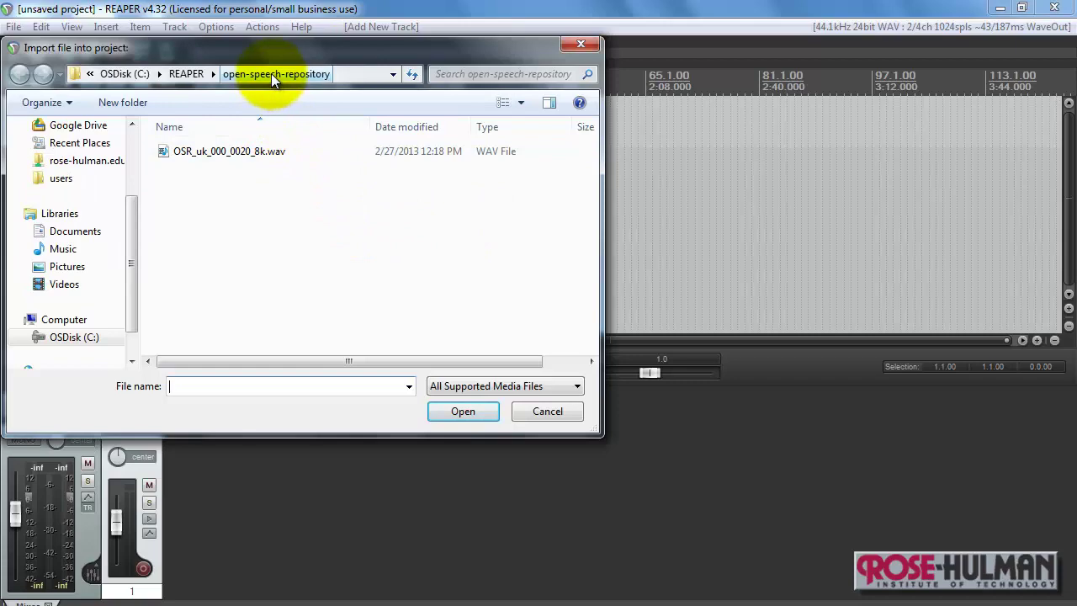
left_click(221, 151)
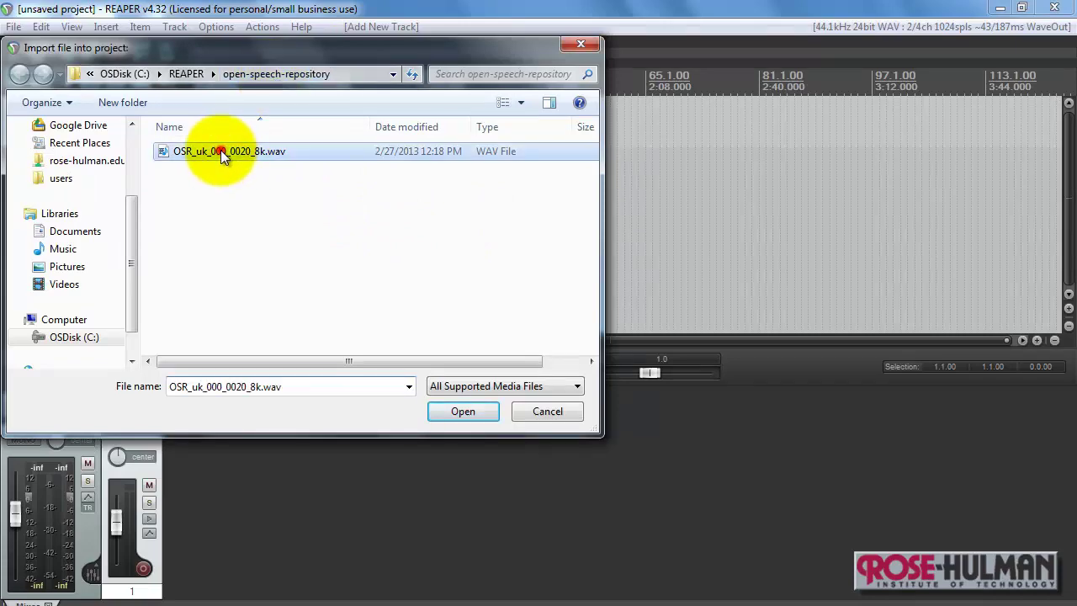
double_click(221, 152)
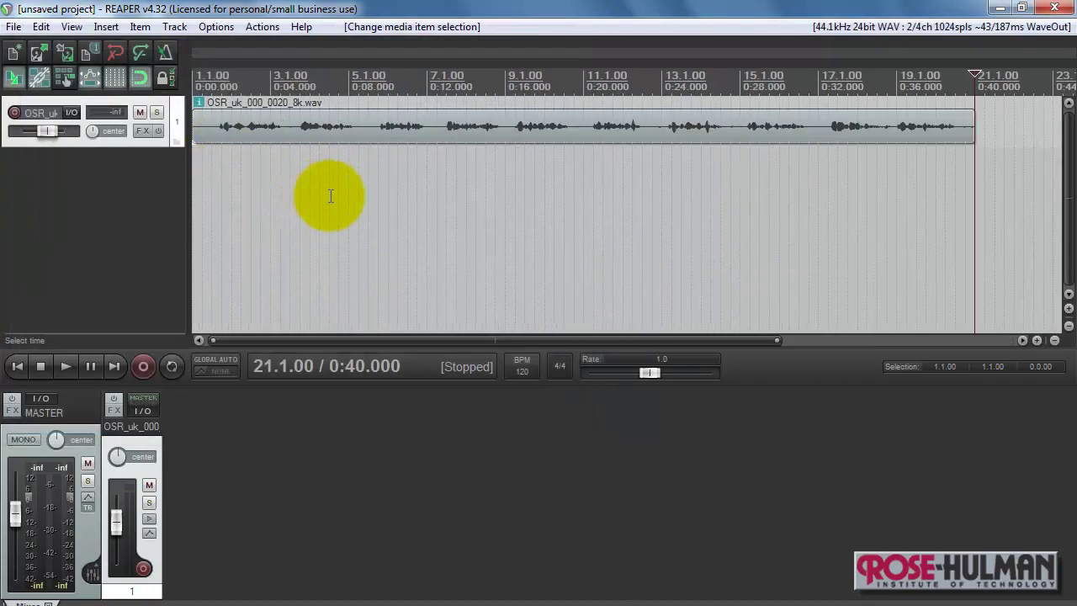
left_click(327, 138)
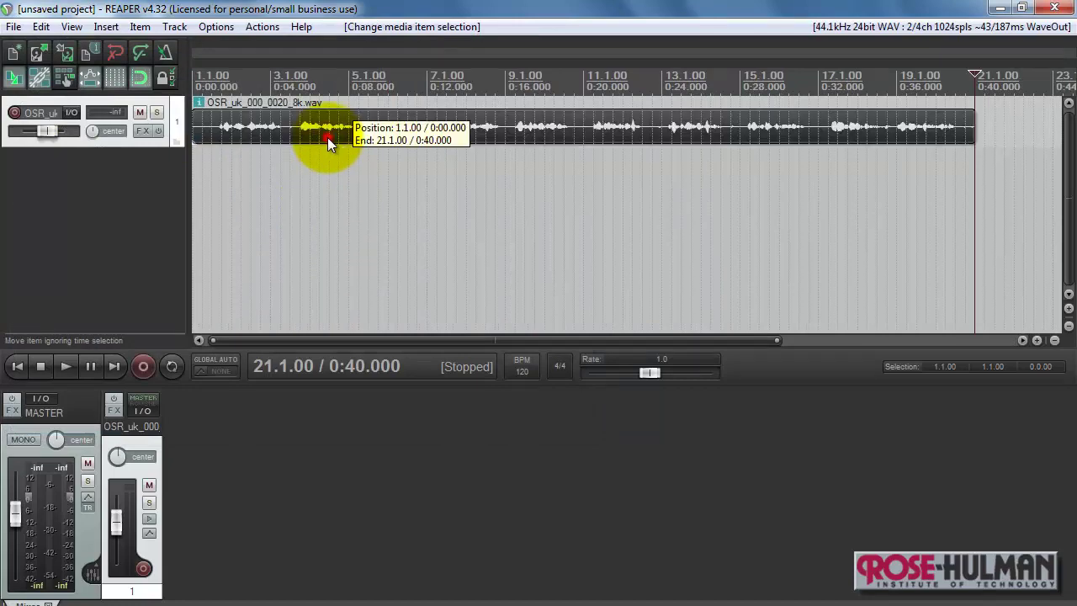
Step: Normalize the speech item in Item properties, boosting it by +7.73dB
left_click(137, 26)
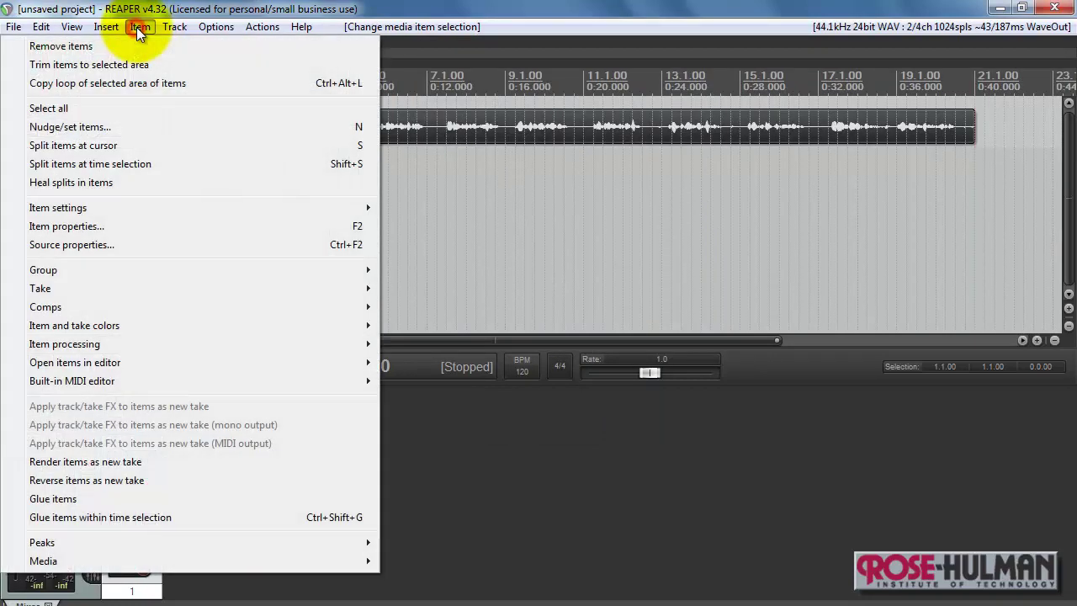
left_click(168, 226)
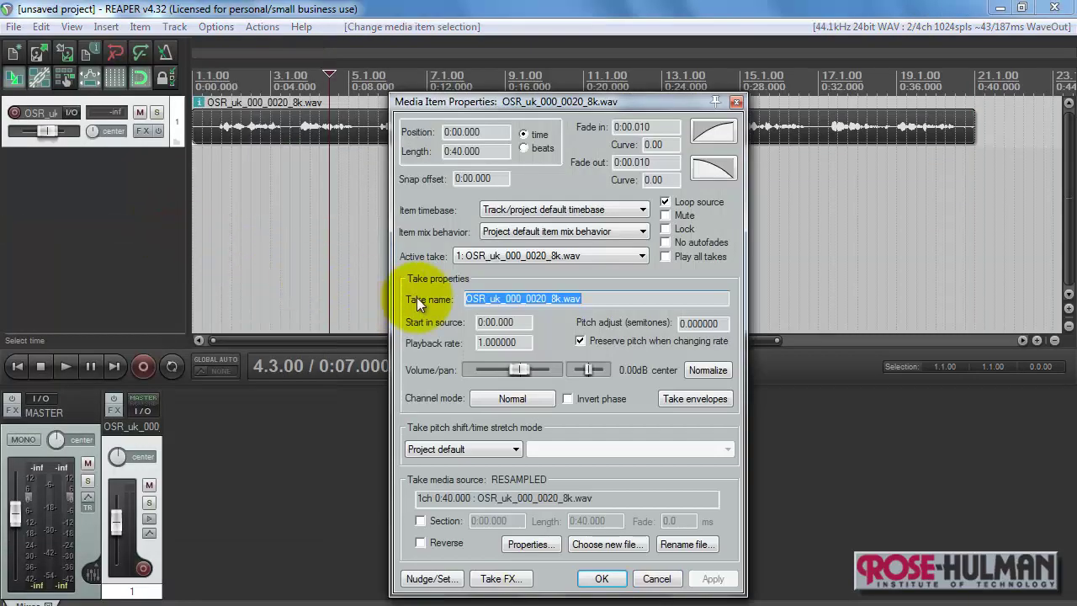
left_click(710, 375)
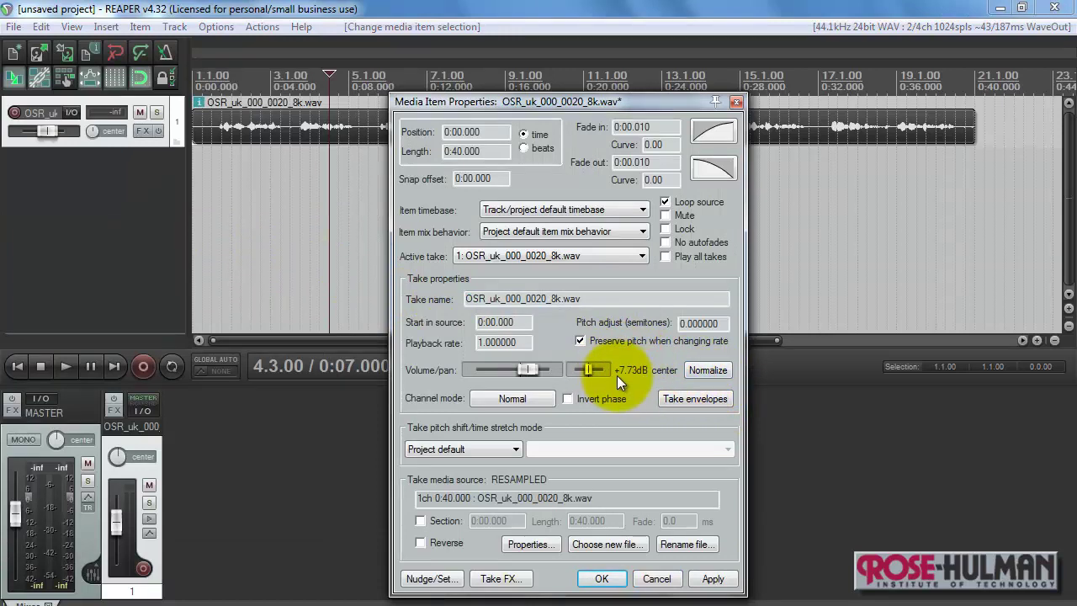
left_click(613, 580)
left_click(389, 206)
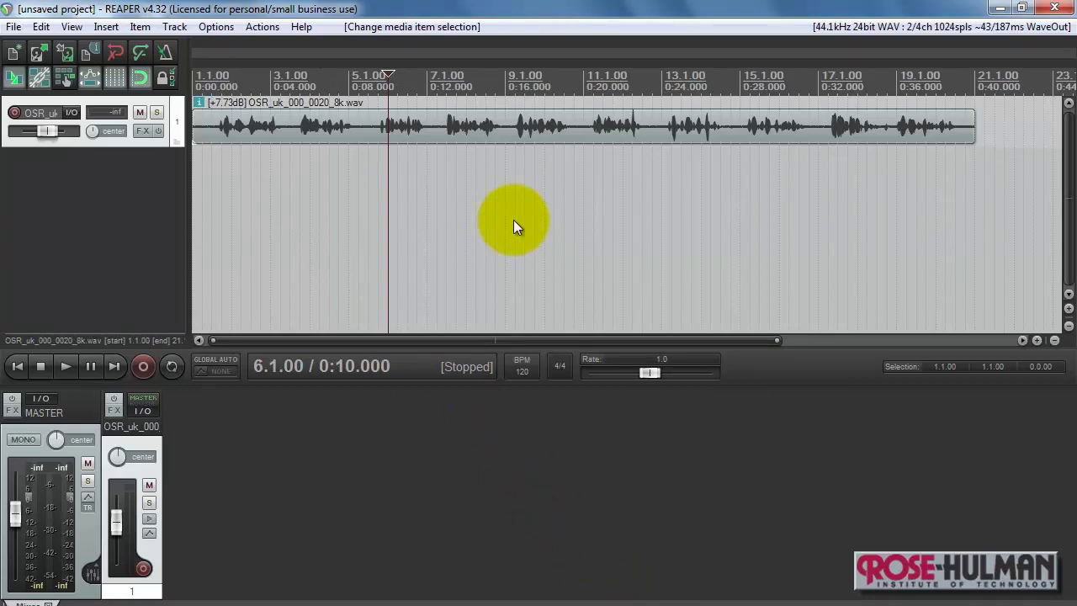
Step: Play the speech from the project start for about 8 seconds, then stop
key("Home")
key("space")
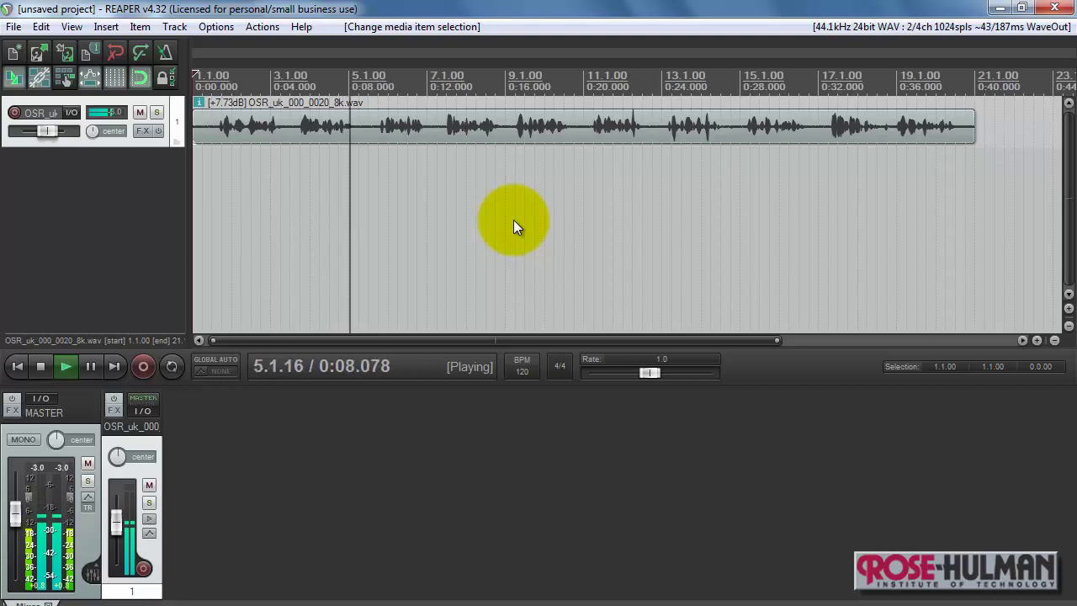
key("space")
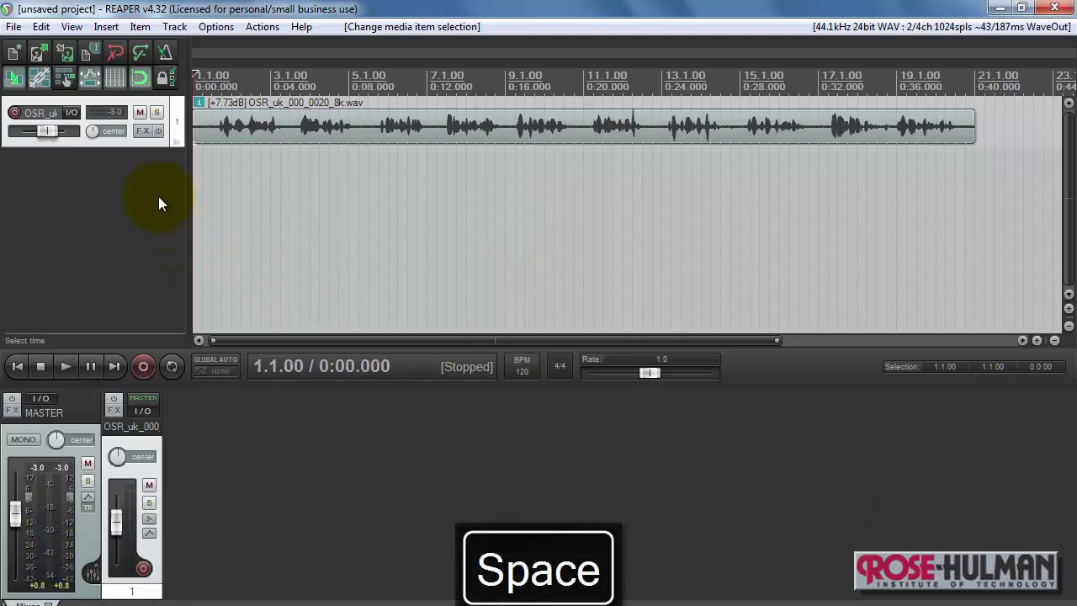
Step: Check the track's VST effect list for SIR, then cancel and close the FX chain
left_click(144, 130)
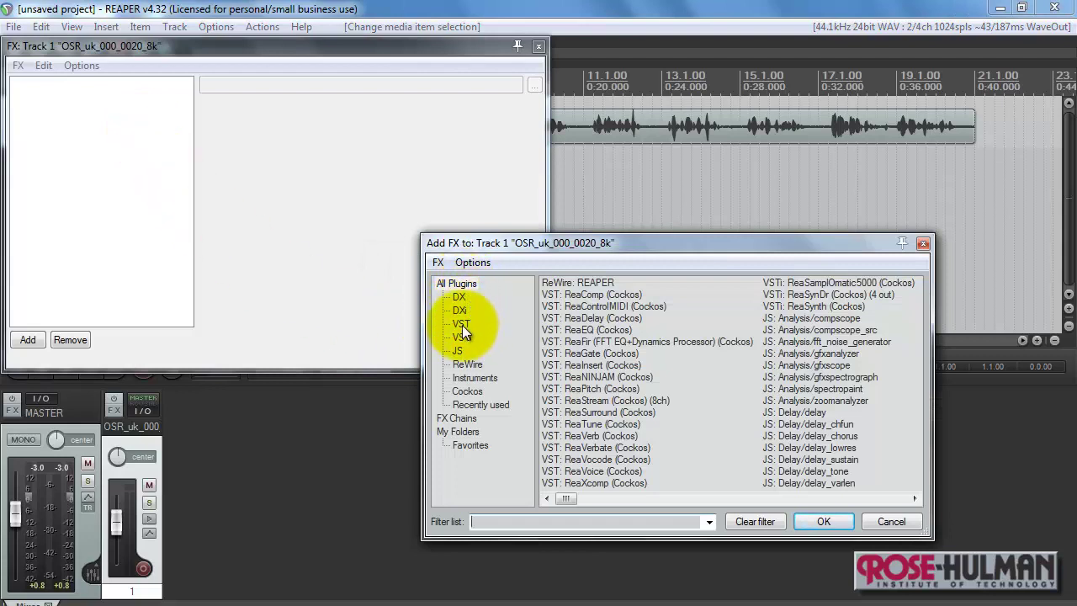
left_click(461, 325)
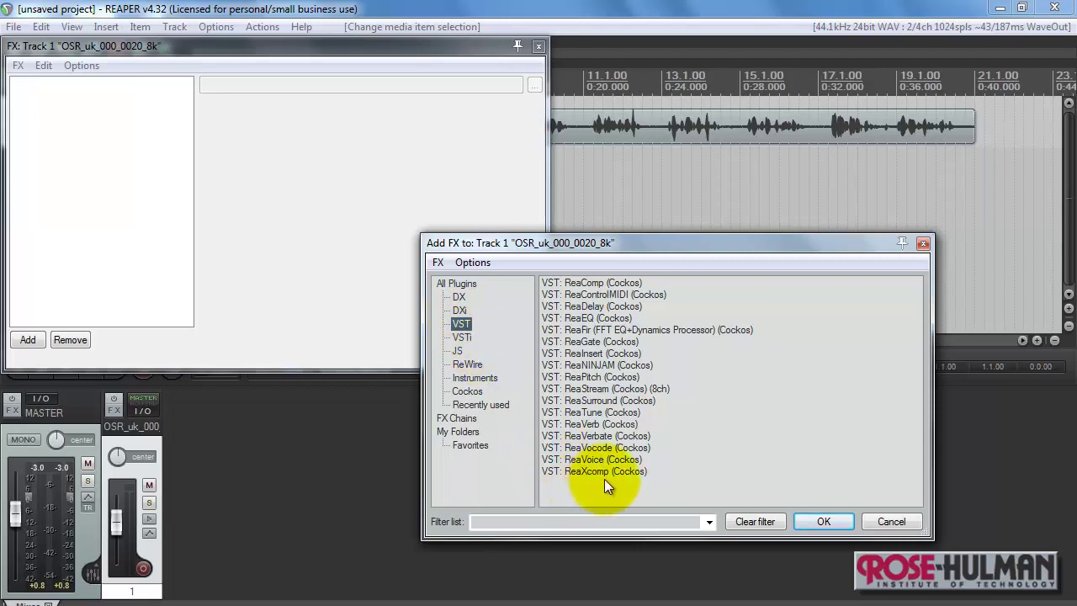
left_click(894, 519)
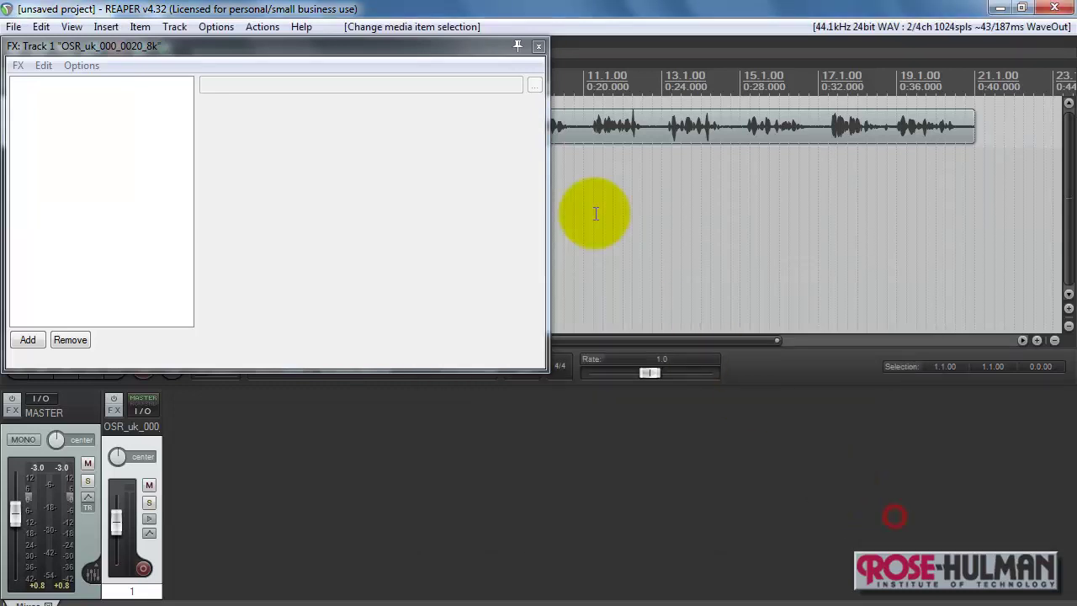
left_click(538, 46)
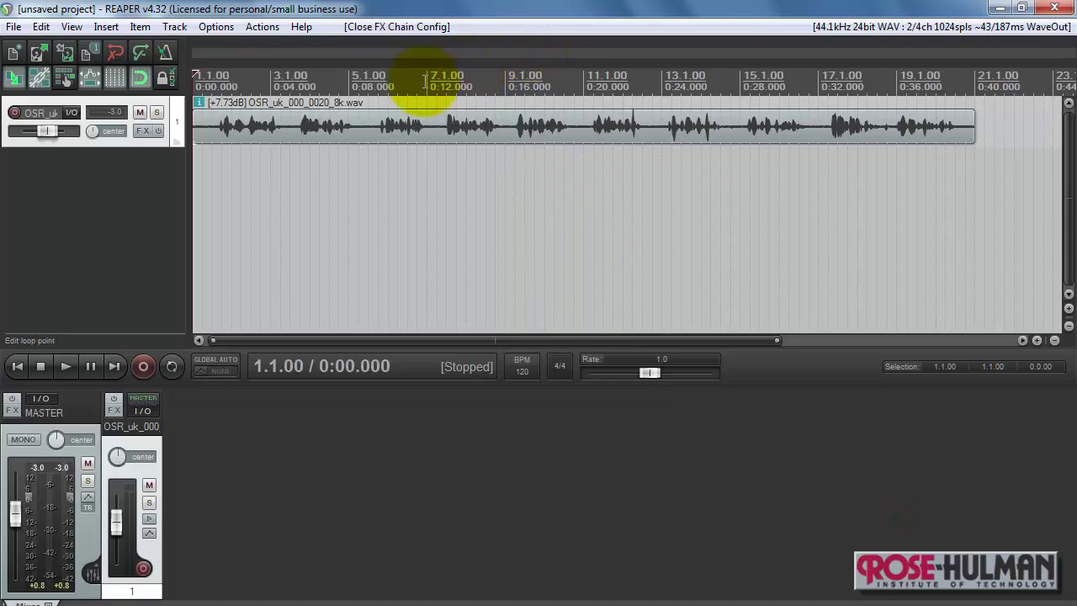
left_click(221, 28)
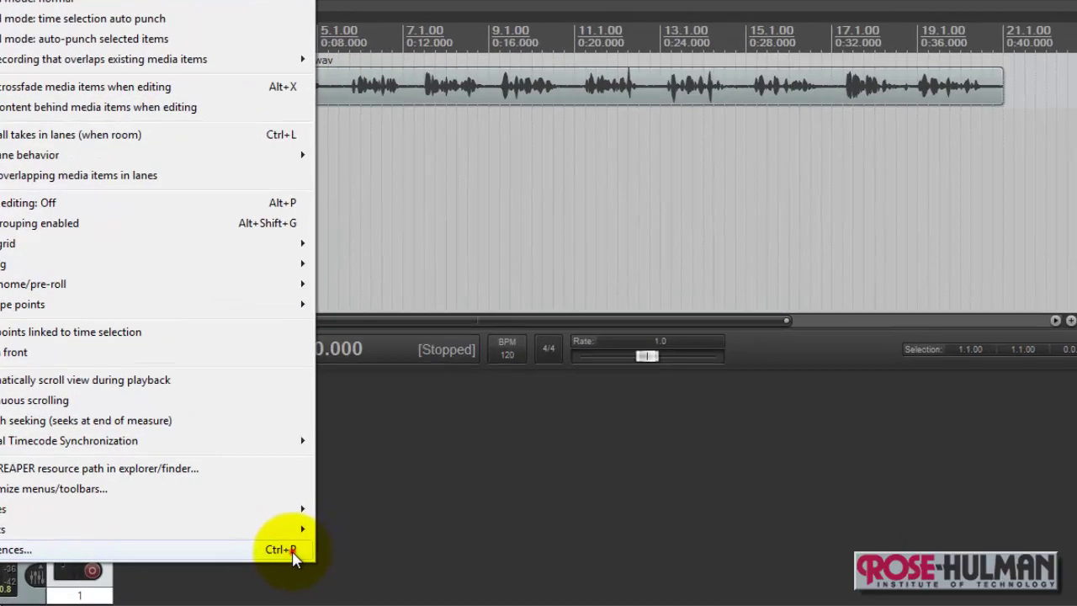
Step: Set the VST plug-in path to c:\reaper\vst, re-scan it, and confirm the preferences
left_click(325, 551)
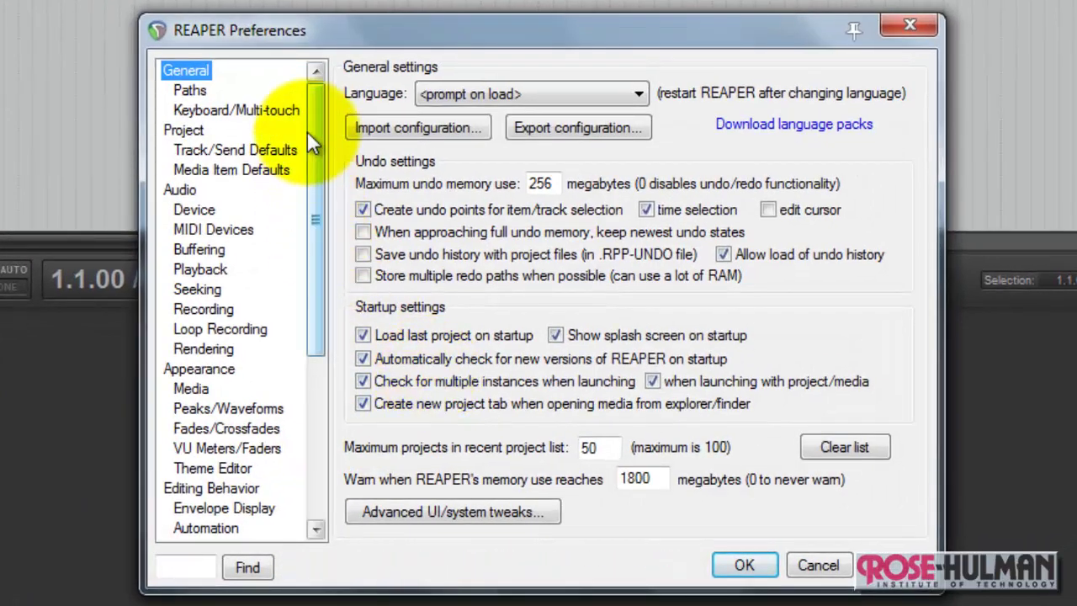
left_click_drag(311, 141, 323, 280)
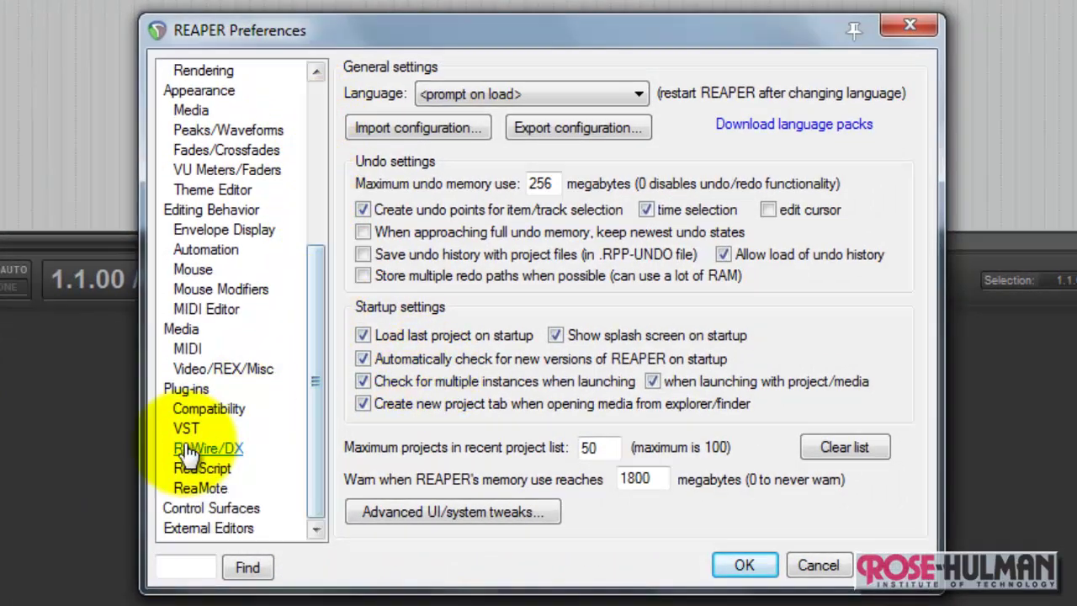
left_click(190, 427)
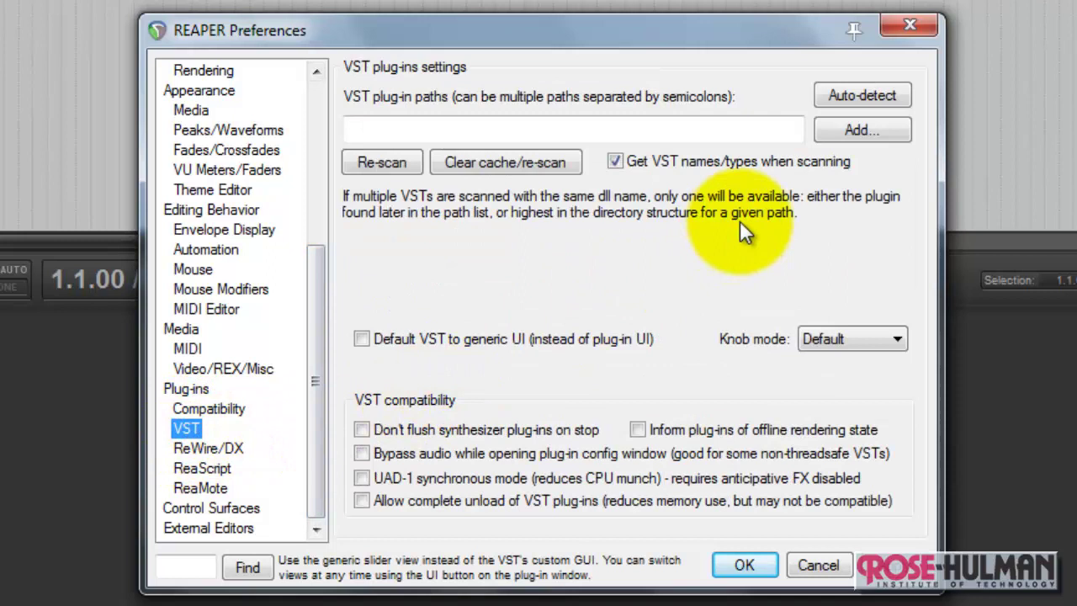
left_click(663, 130)
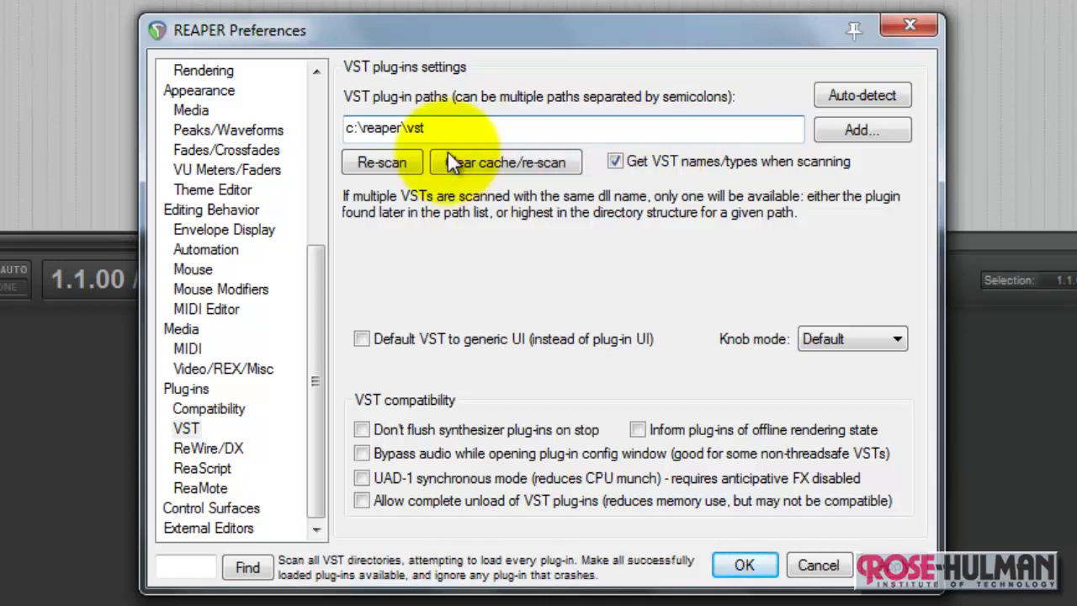
left_click(383, 165)
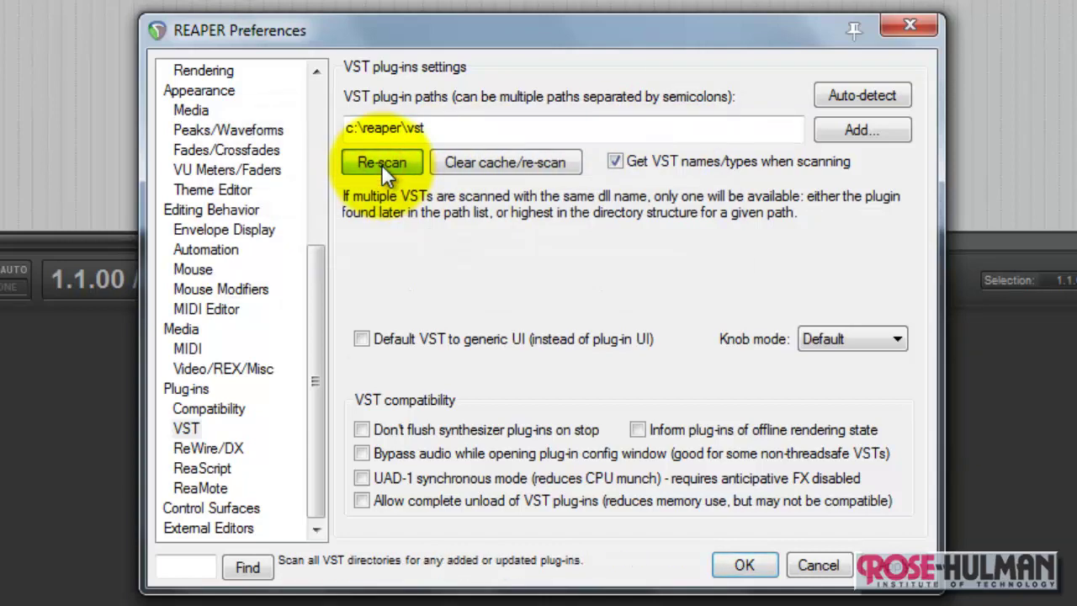
left_click(745, 565)
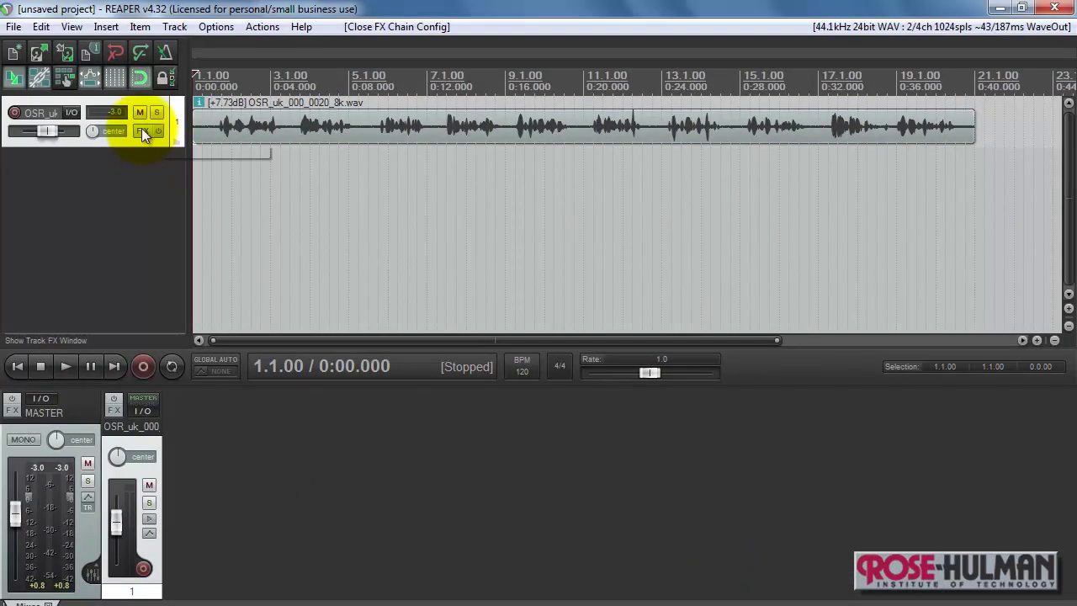
Step: Add VST: SIR (Christian Knufinke) to the speech track's FX chain
left_click(141, 130)
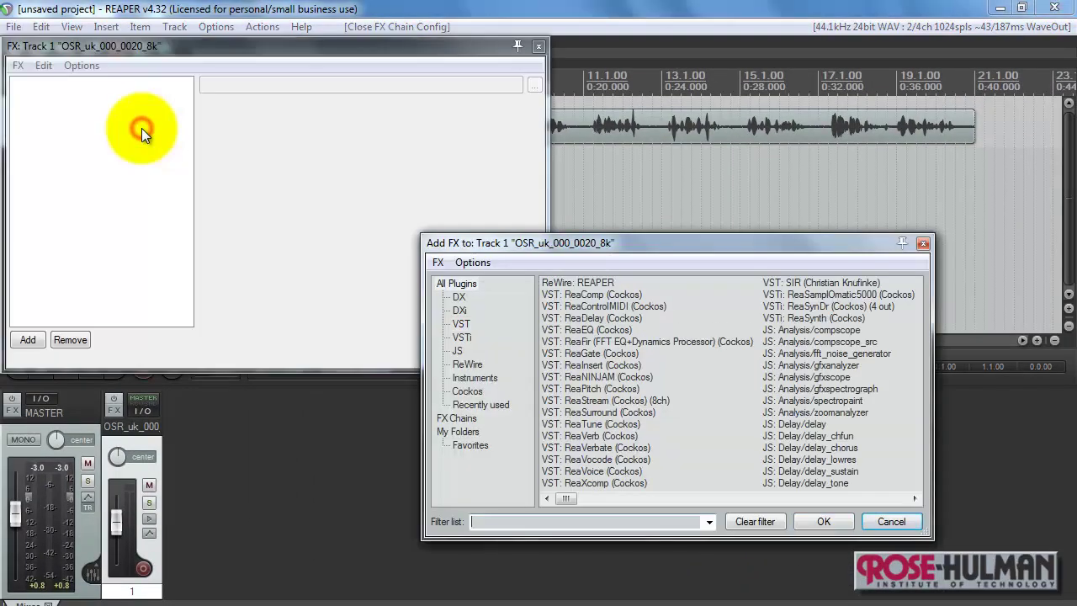
left_click(461, 324)
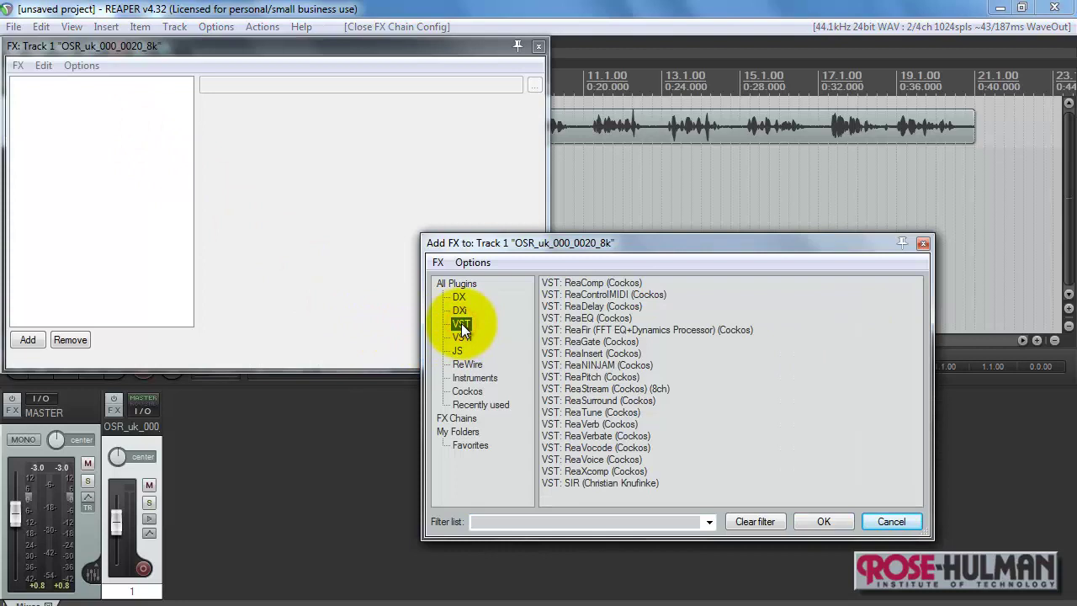
left_click(576, 483)
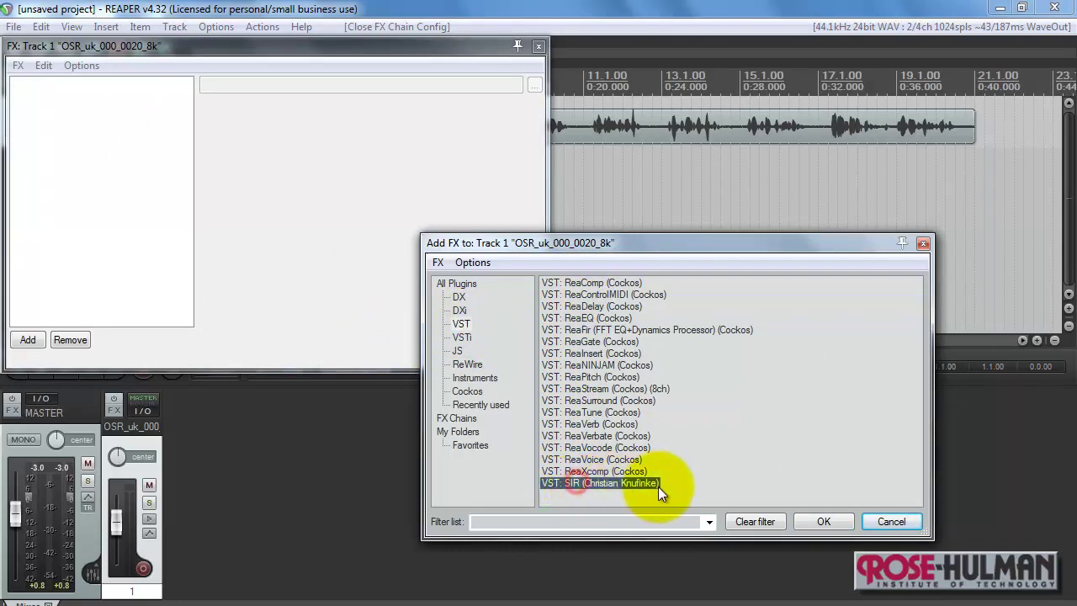
double_click(602, 484)
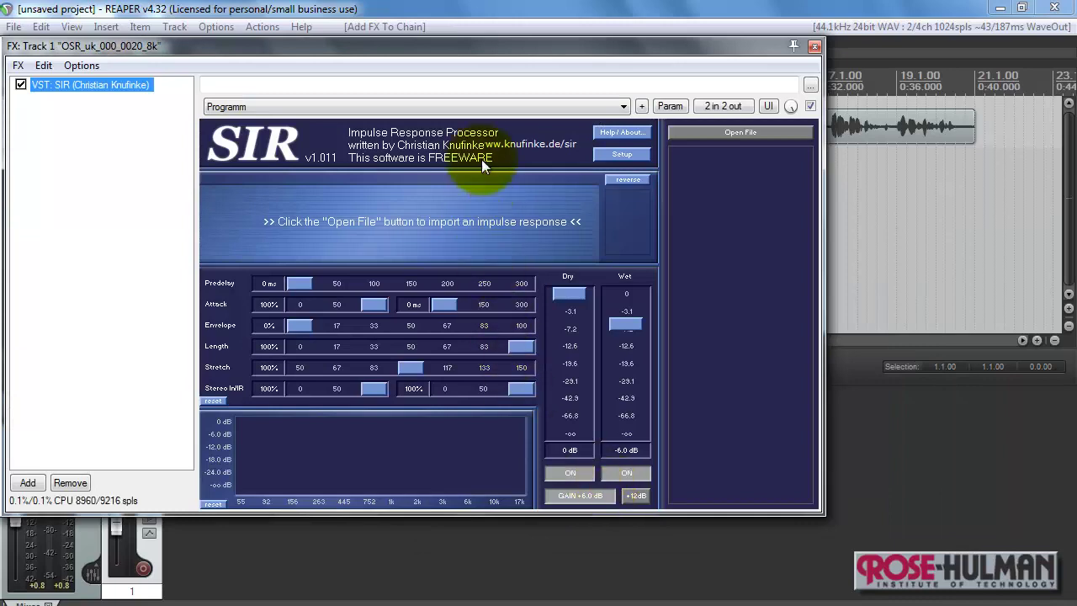
left_click_drag(477, 48, 623, 102)
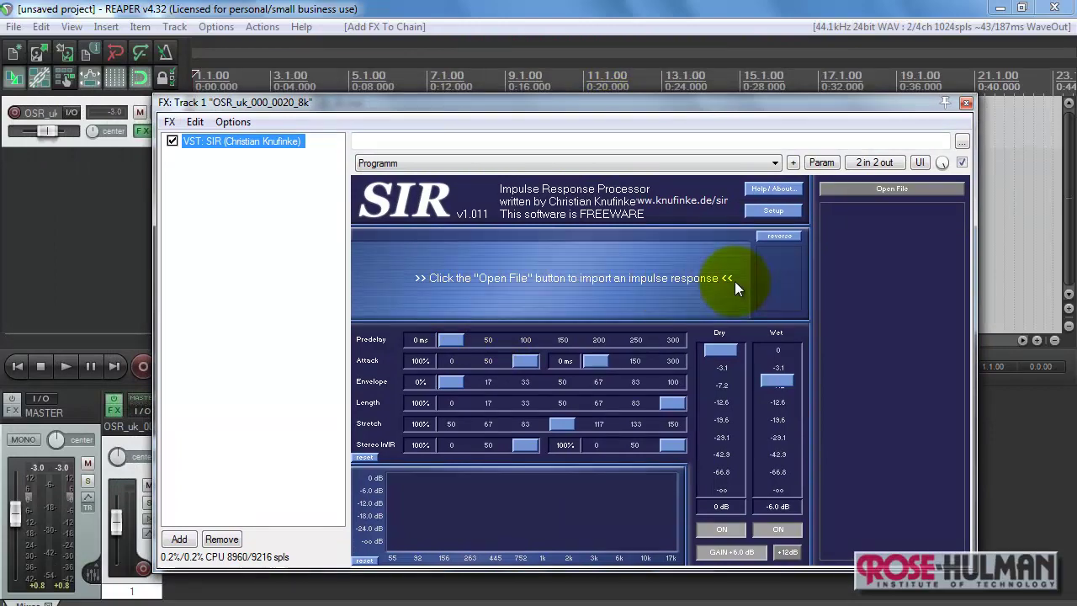
Step: Load 101-cup.wav from reaper\IR files\freeverb as SIR's impulse response
left_click(890, 189)
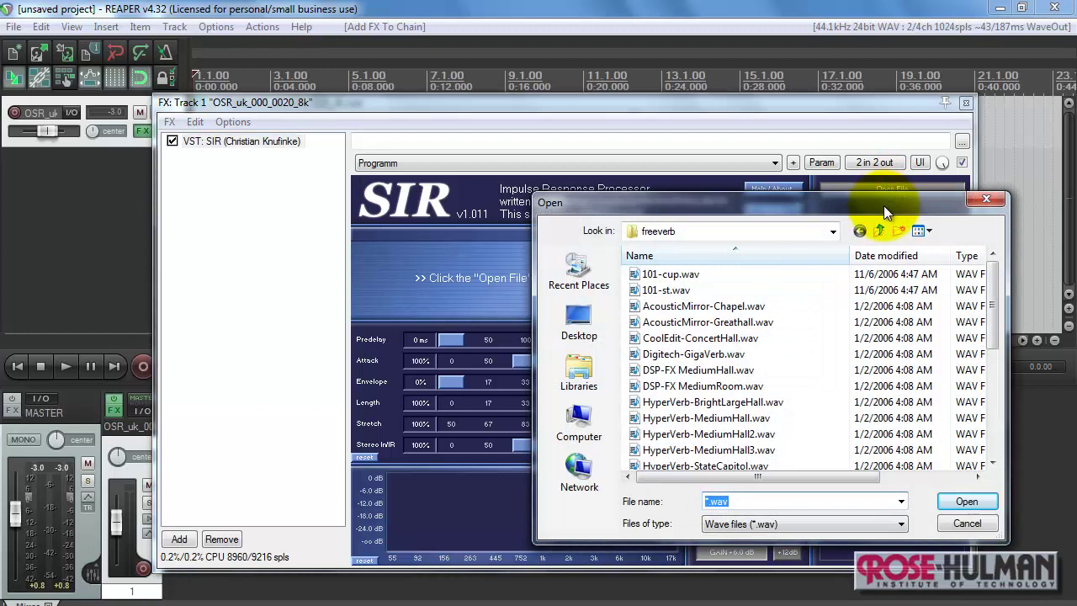
left_click_drag(883, 206, 763, 198)
left_click(756, 218)
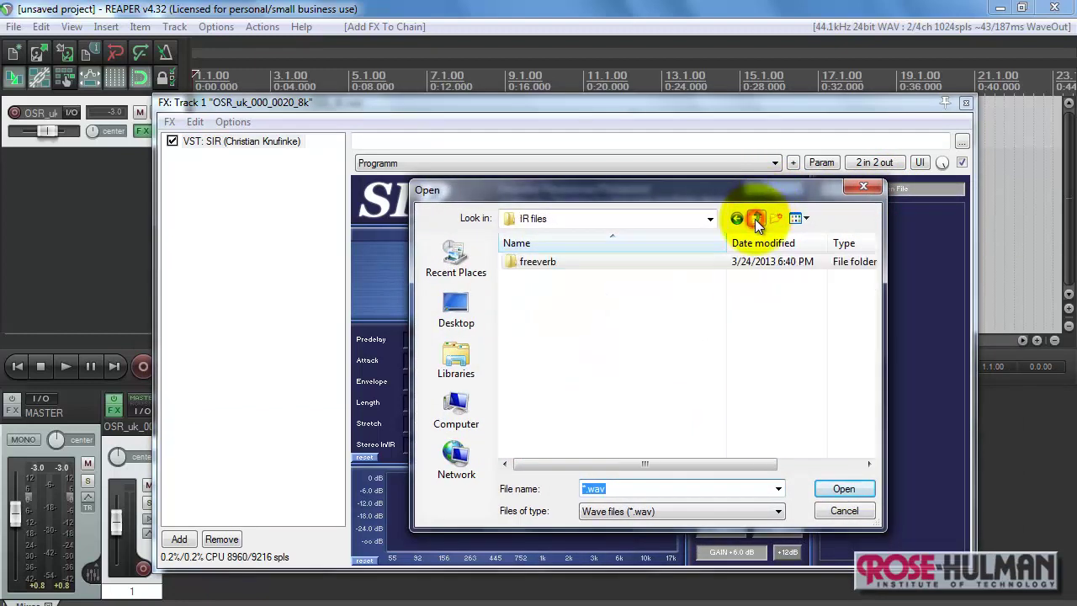
left_click(755, 218)
left_click(535, 261)
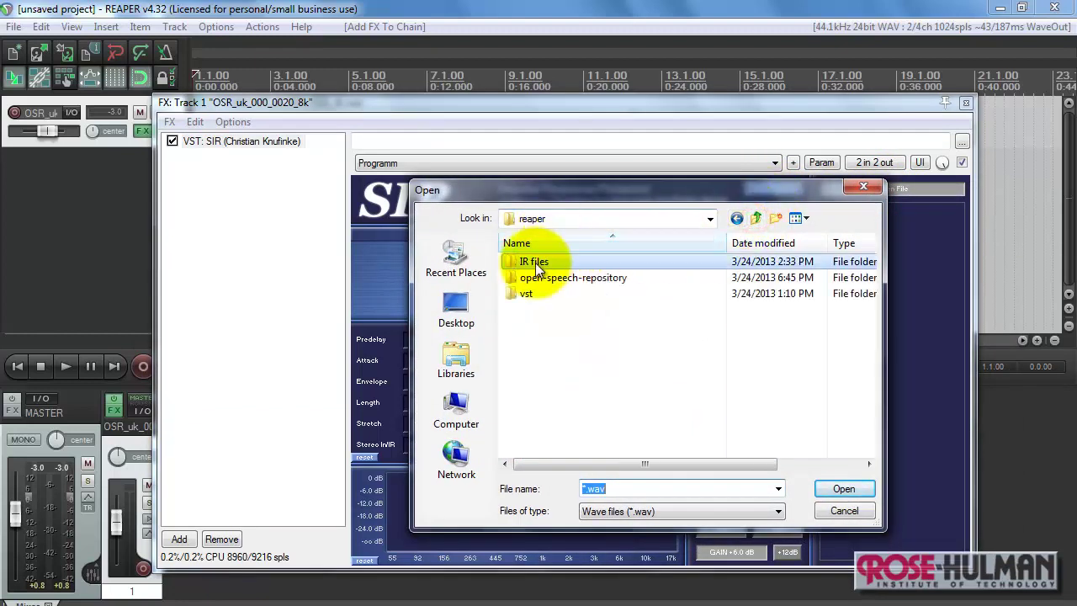
double_click(534, 263)
double_click(536, 262)
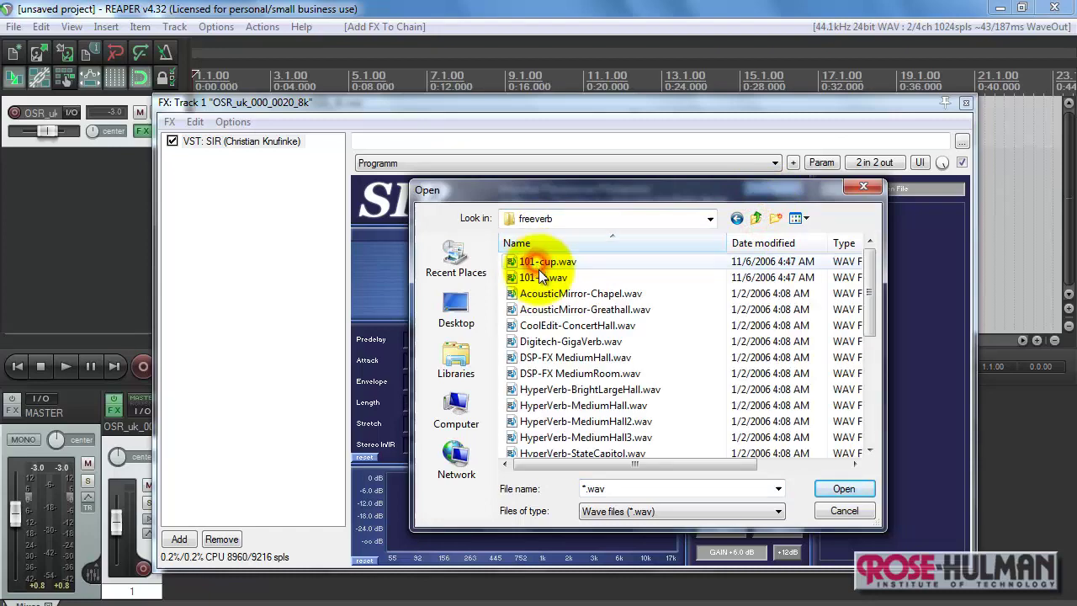
double_click(548, 261)
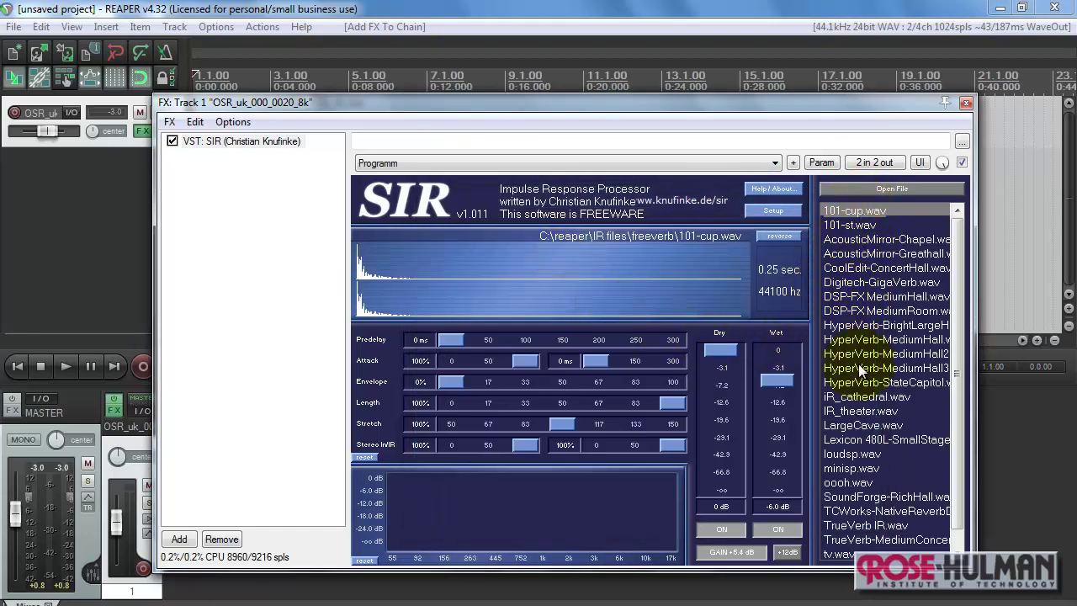
Step: Play the speech through the 101-cup reverb, then untick SIR and compare the dry voice
left_click(1016, 530)
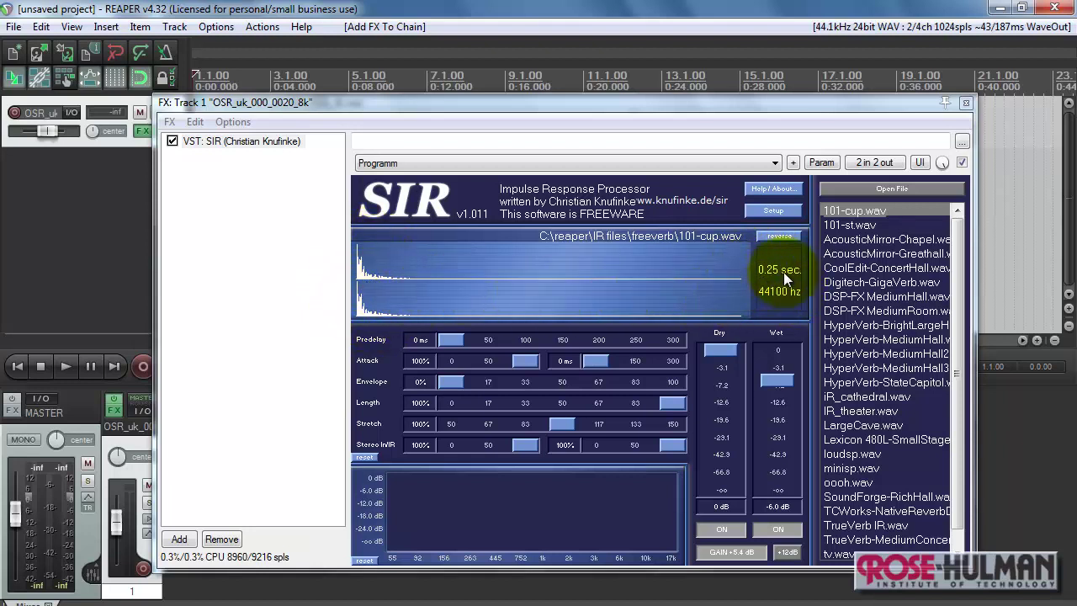
key("space")
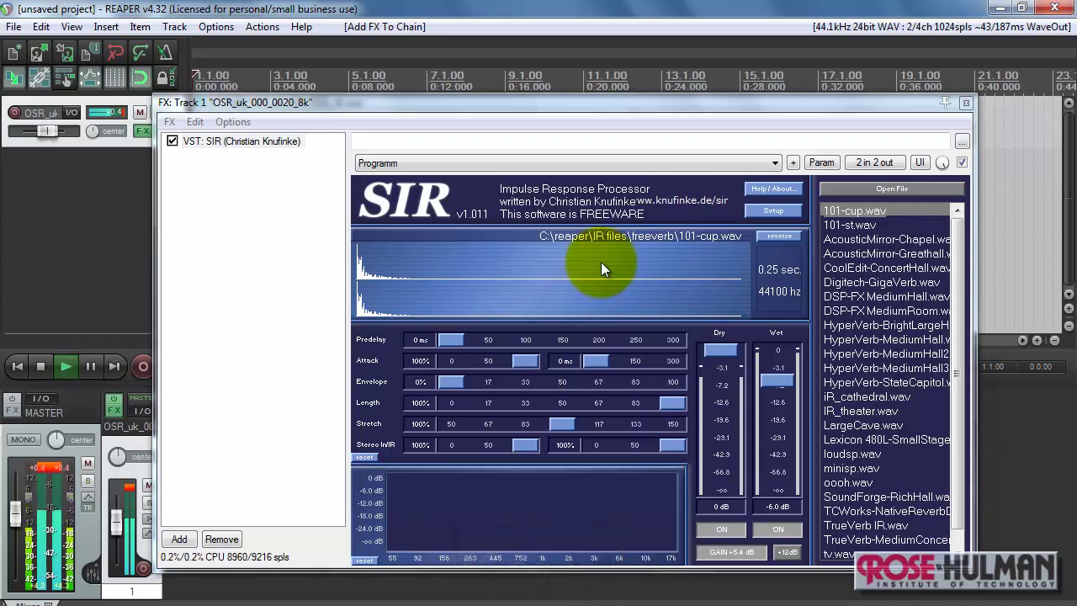
key("space")
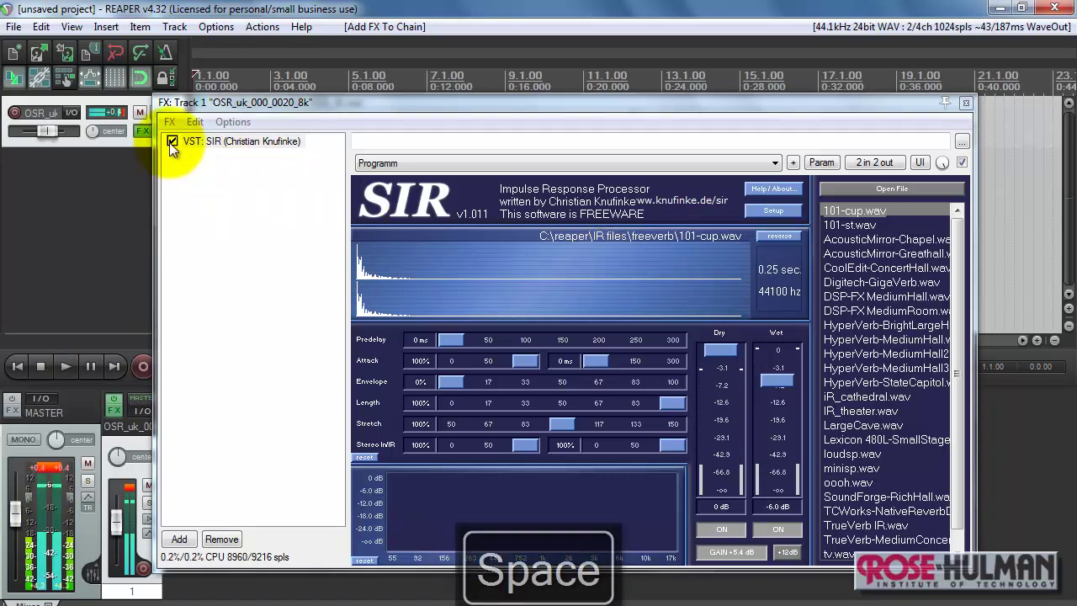
key("space")
left_click(172, 142)
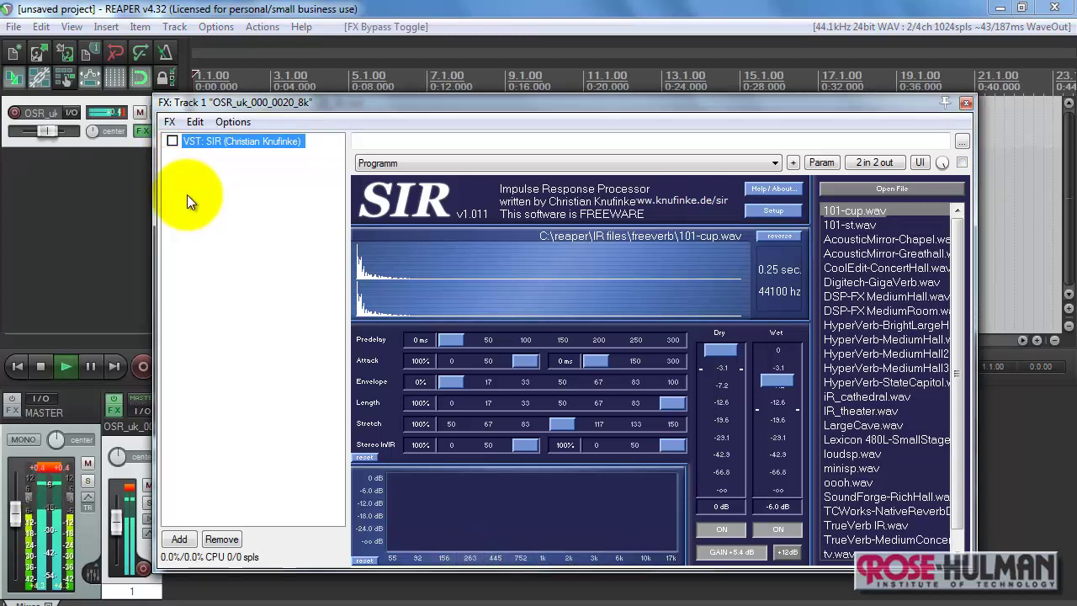
key("space")
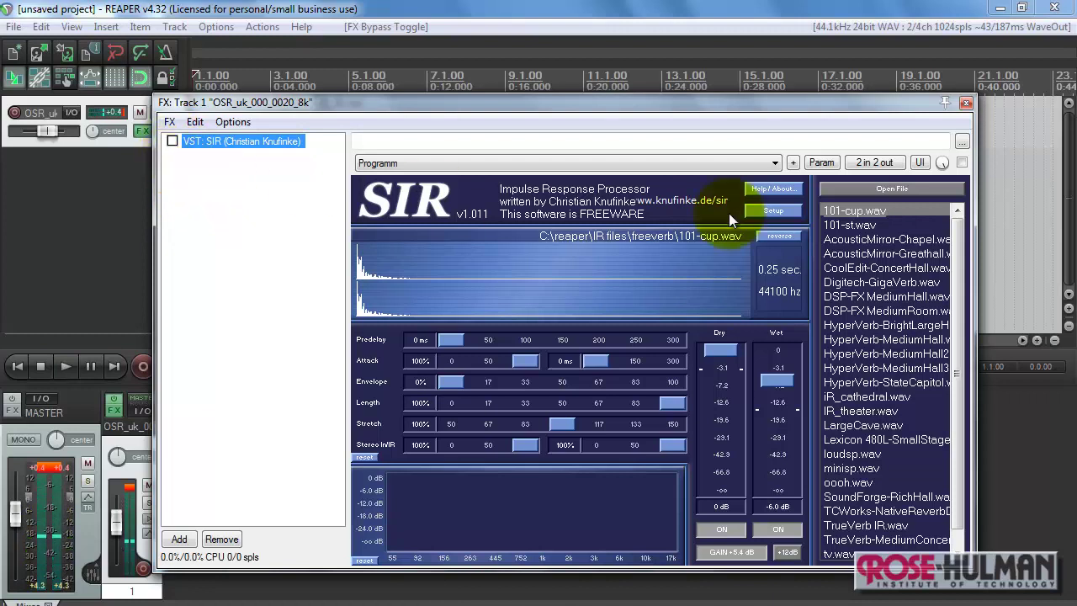
Step: Re-enable SIR, switch to HyperVerb-BrightLargeHall.wav (4.94 s), and play the speech through it
left_click(172, 141)
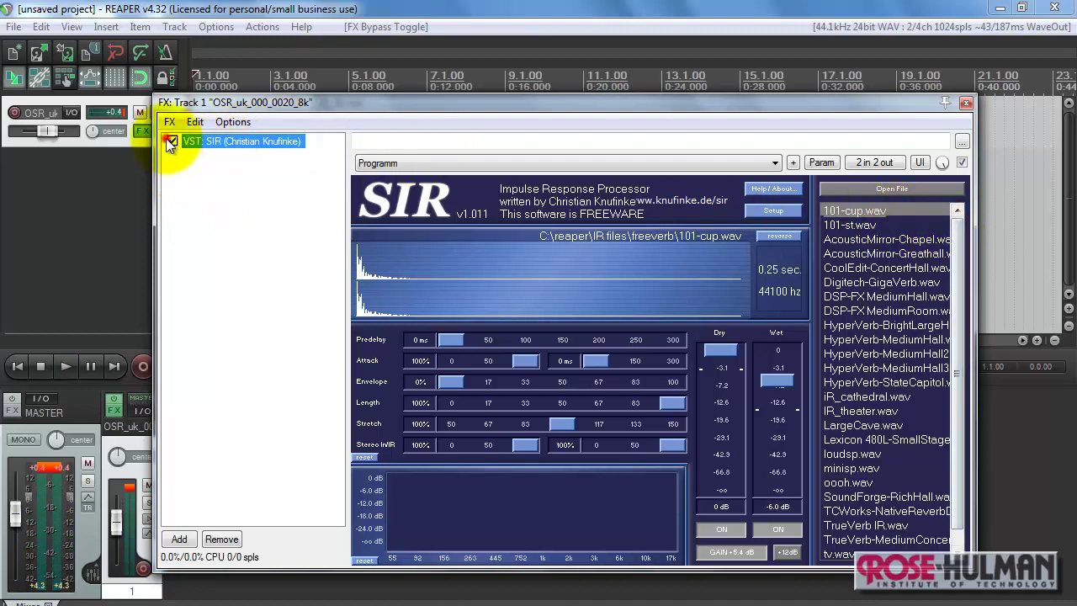
left_click(902, 328)
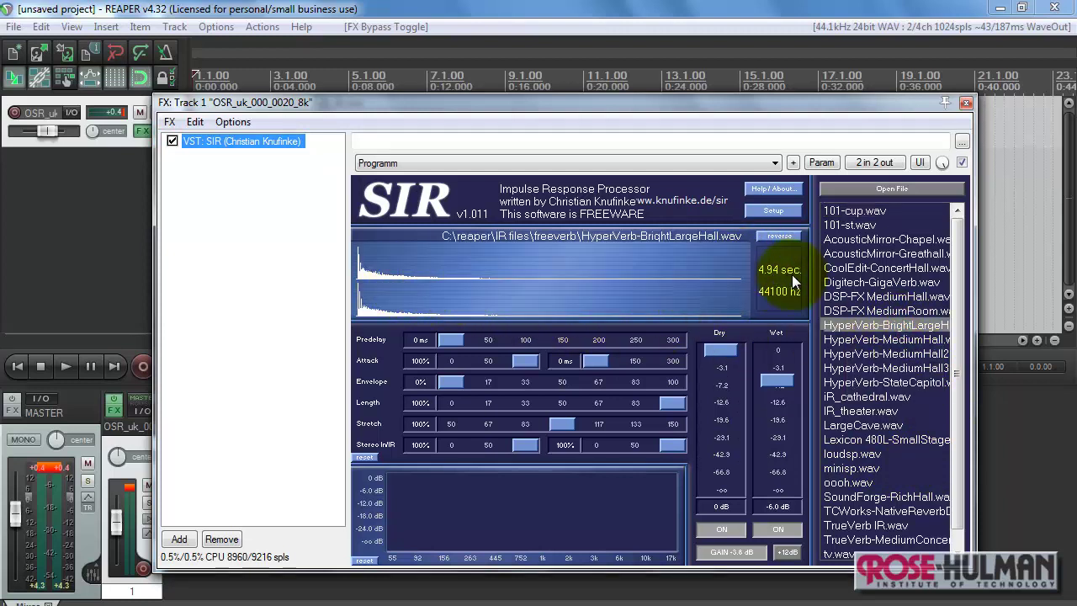
key("space")
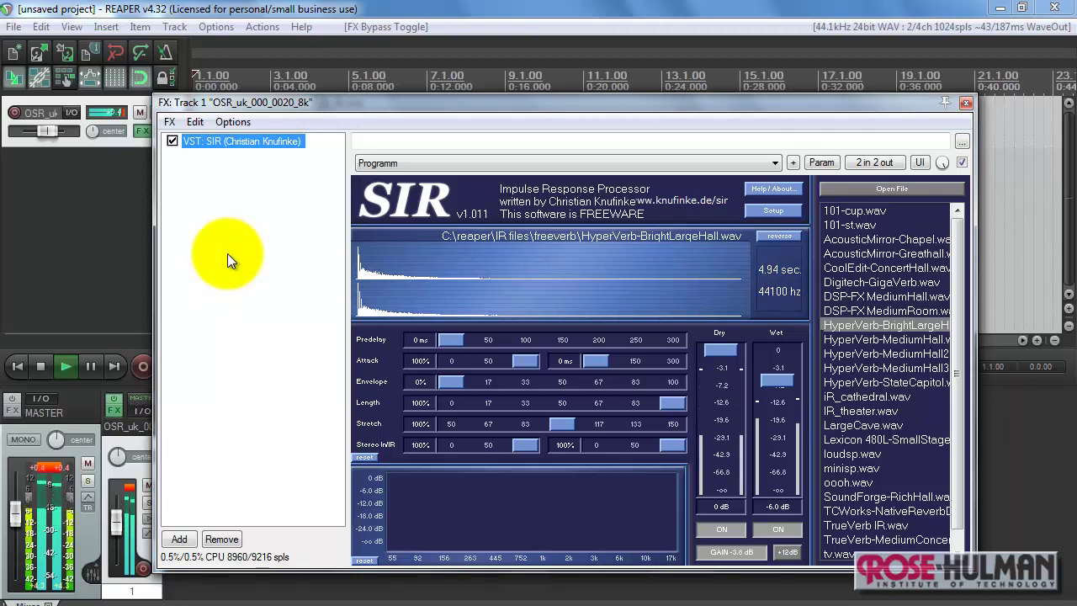
key("space")
left_click(1042, 495)
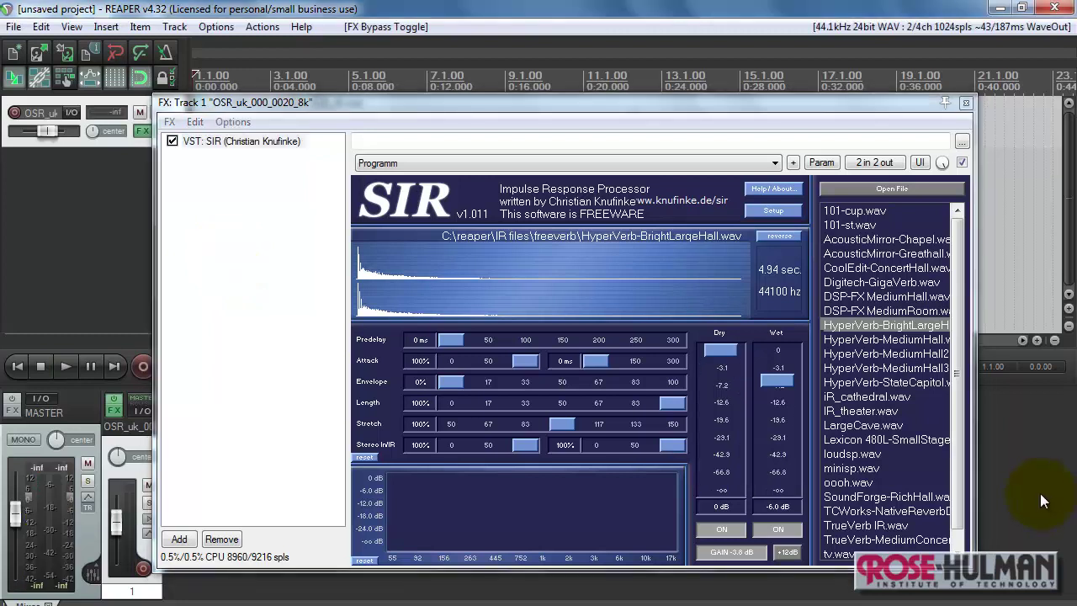
key("space")
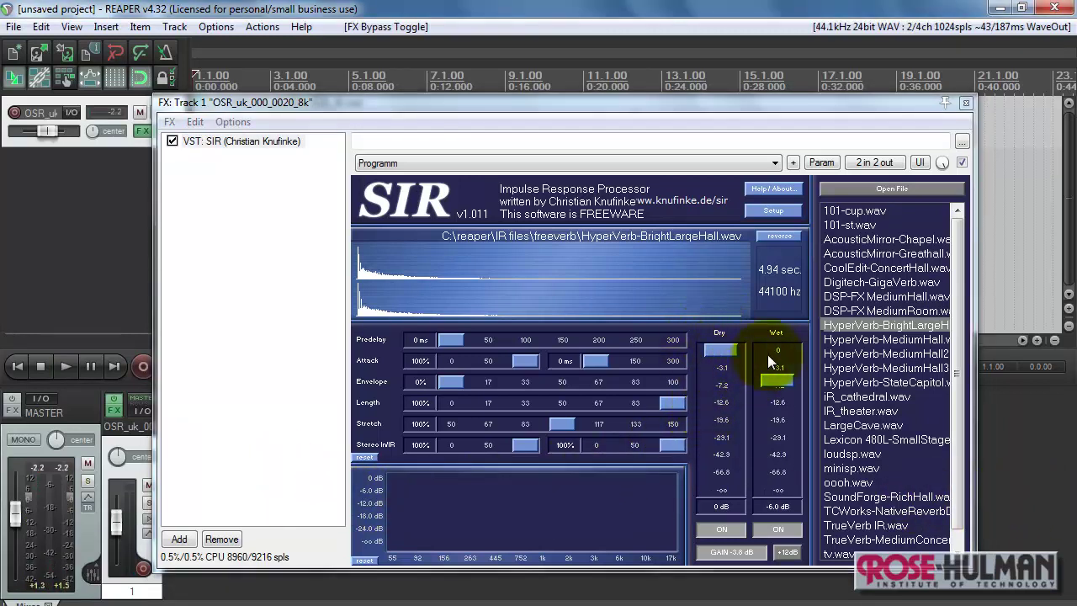
Step: During playback, try SIR's Dry fader at about -8.7 dB, then return it to 0 dB
key("space")
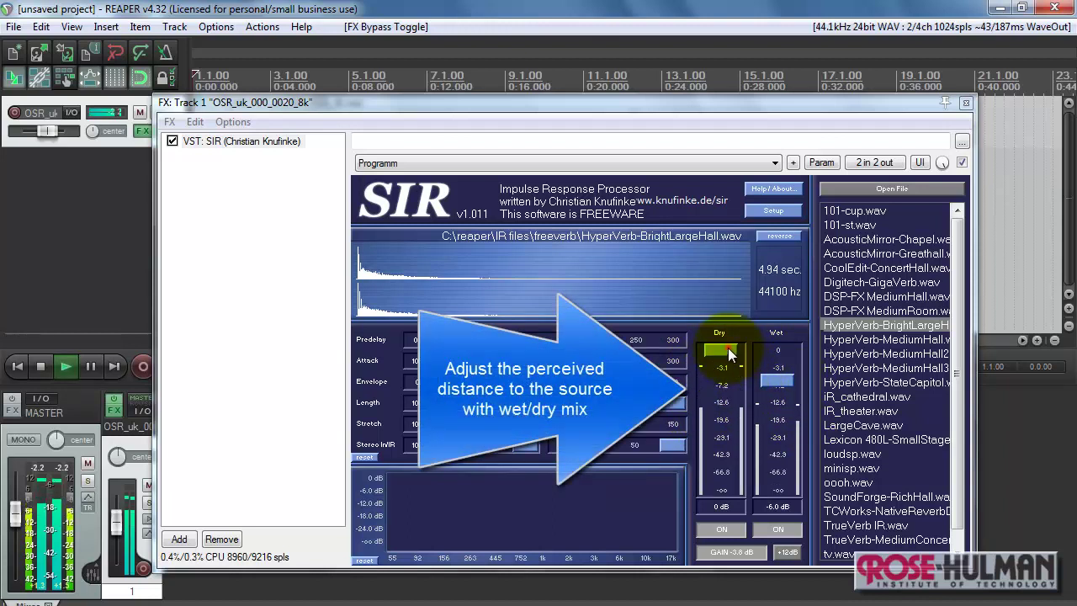
left_click_drag(731, 357, 709, 469)
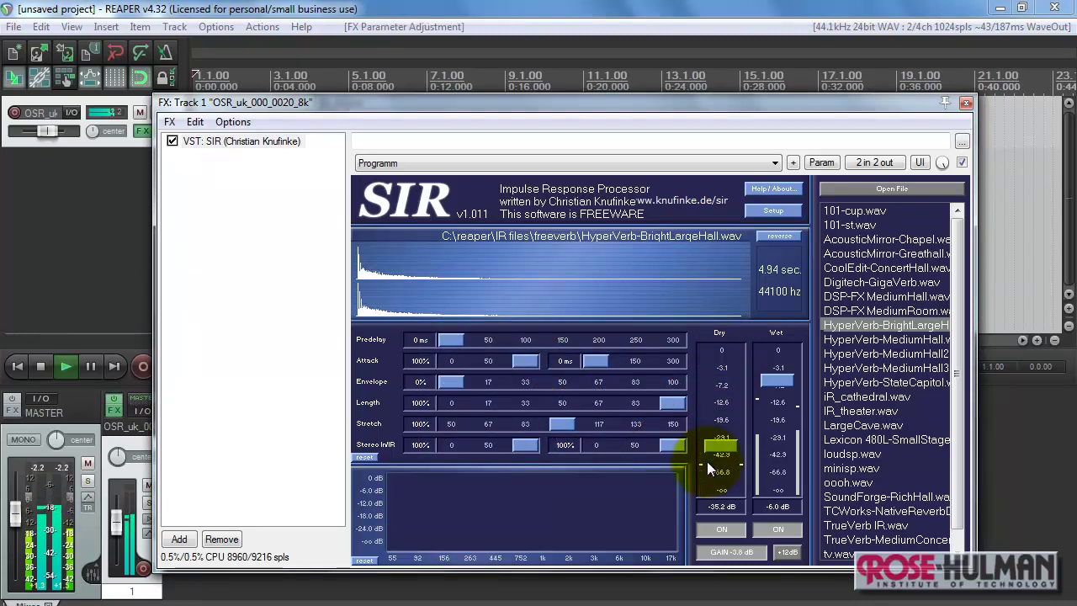
left_click_drag(721, 446, 721, 347)
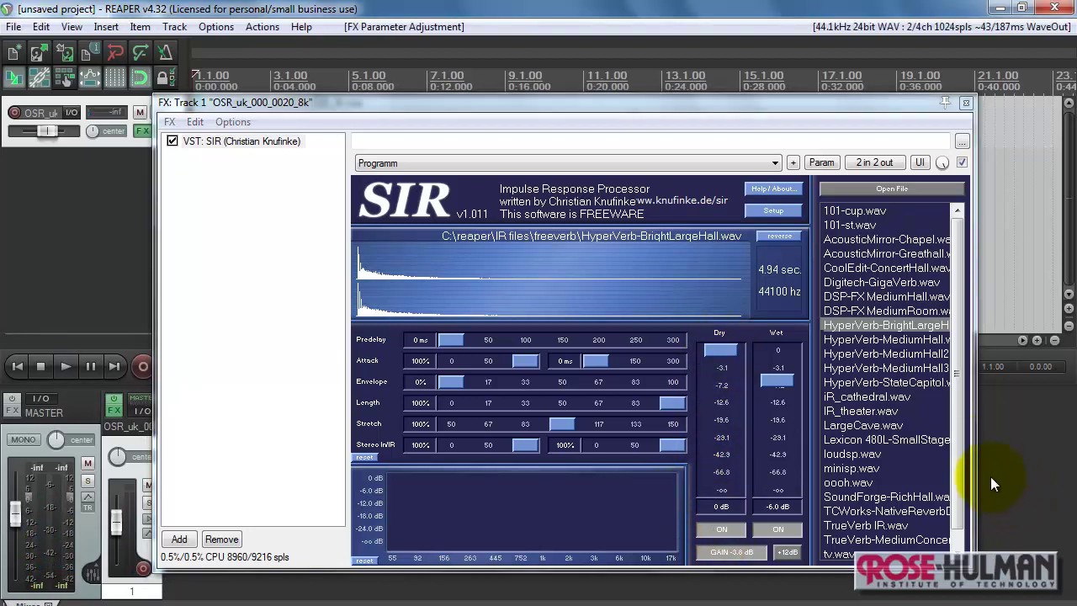
Step: Switch SIR to HyperVerb-MediumHall.wav, set Dry to -6.0 dB, and test predelay at 300 ms before resetting it to 0 ms
left_click(904, 341)
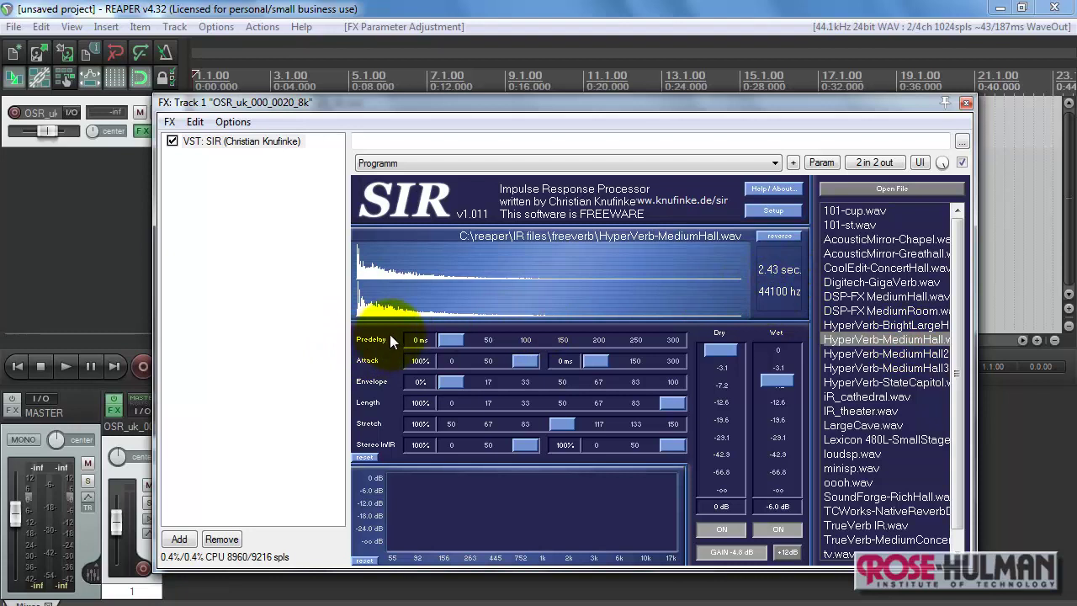
key("space")
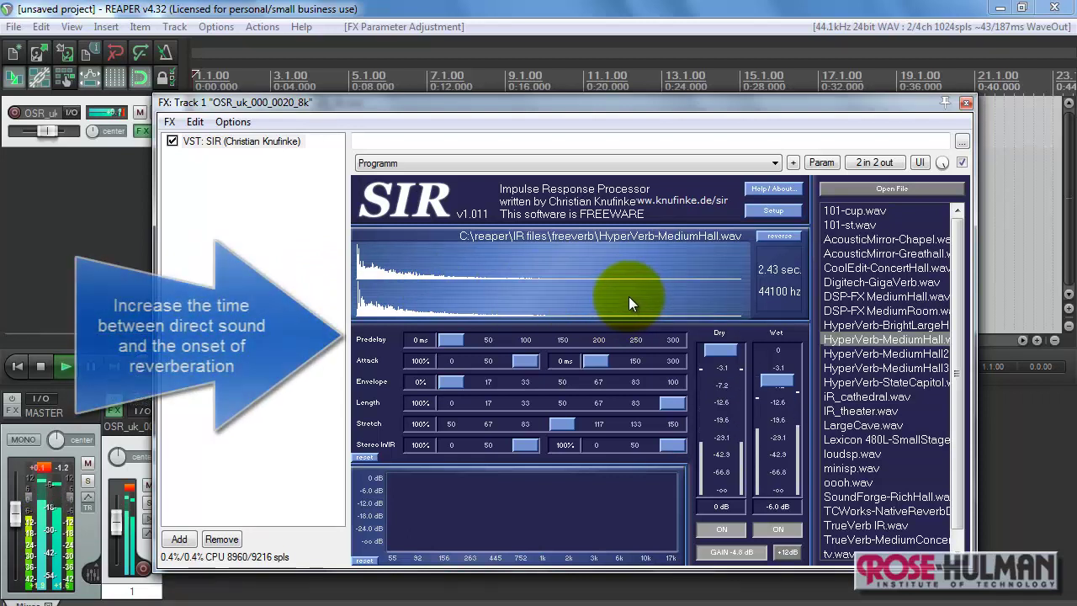
left_click_drag(449, 340, 686, 338)
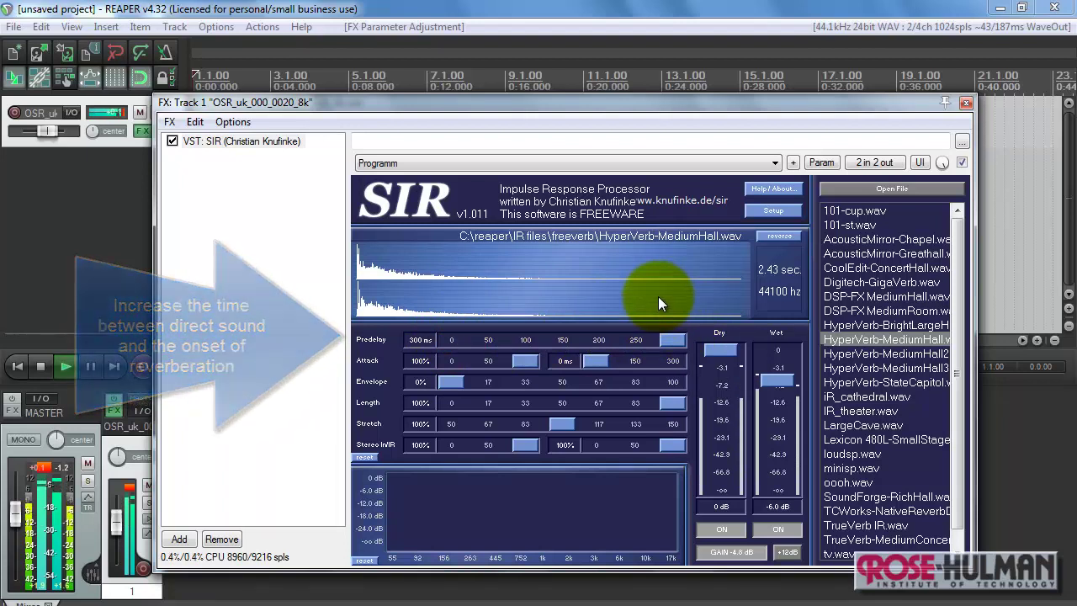
left_click_drag(715, 349, 725, 383)
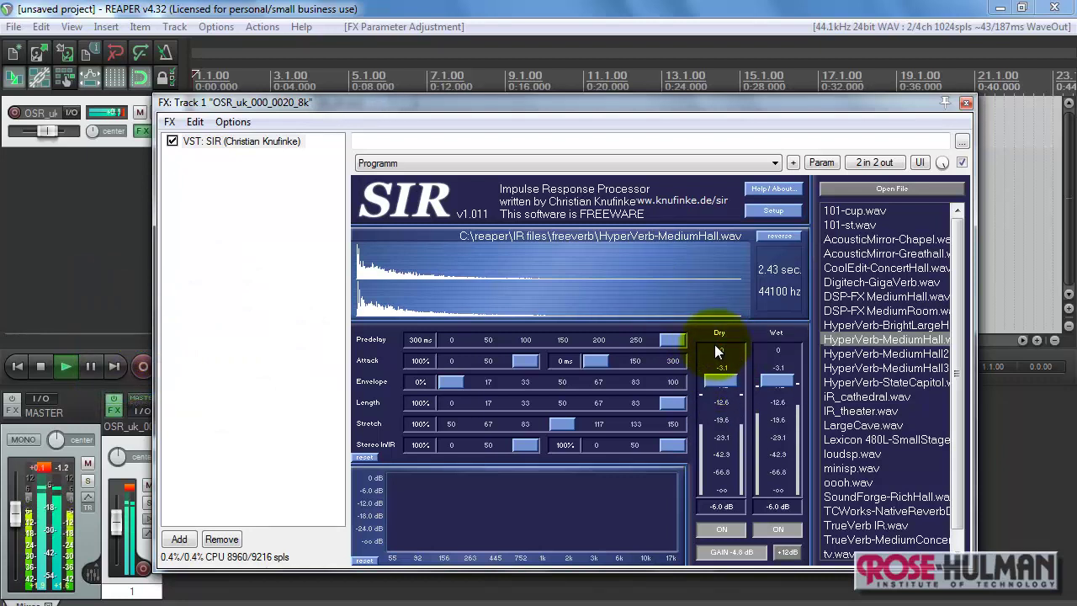
key("space")
left_click(1037, 503)
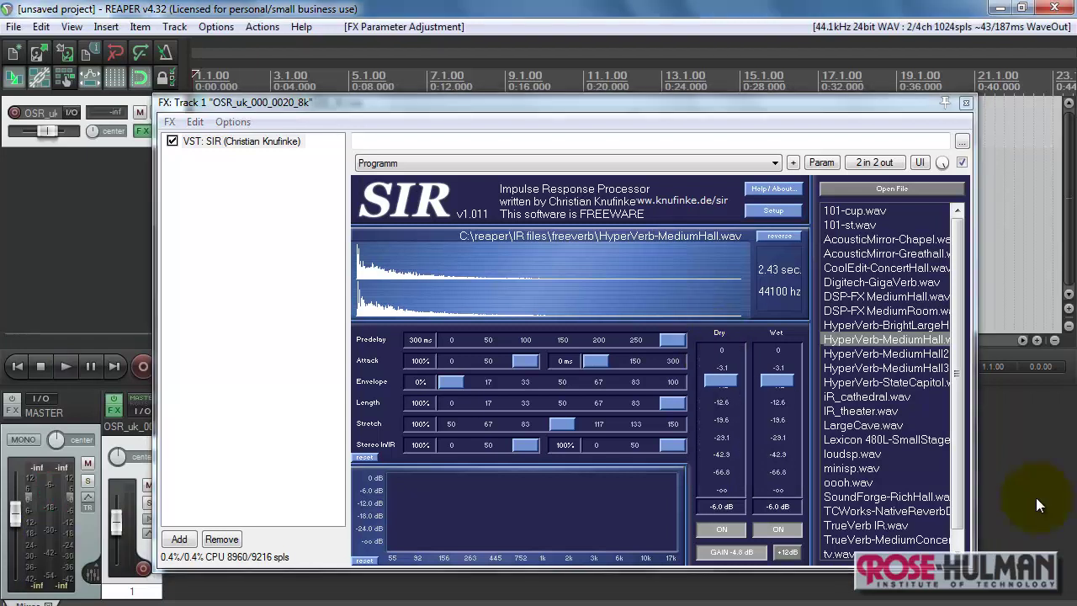
left_click_drag(681, 342, 439, 336)
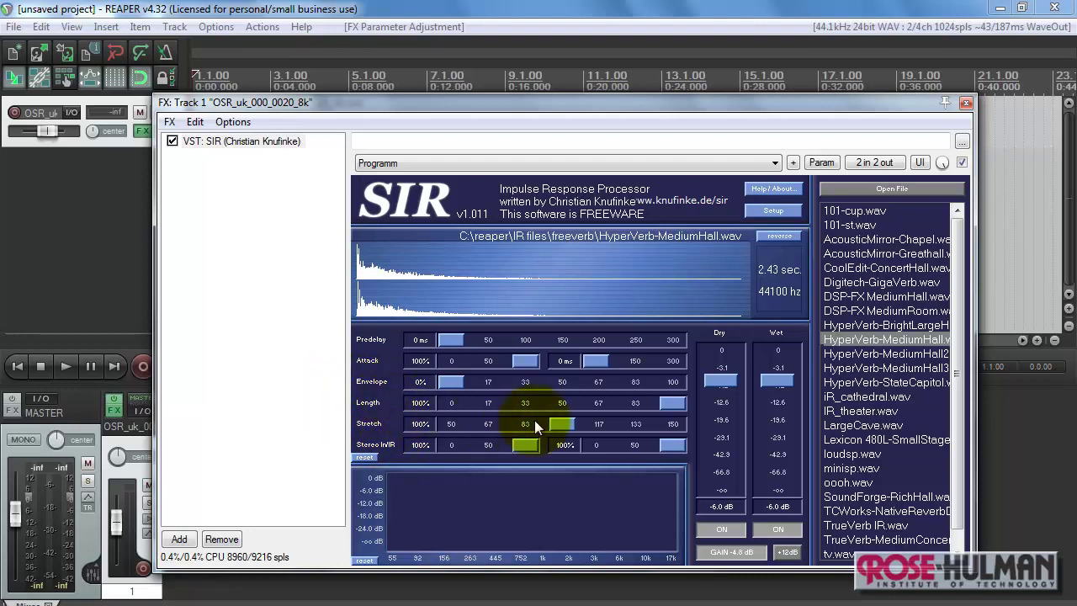
left_click_drag(673, 407, 483, 408)
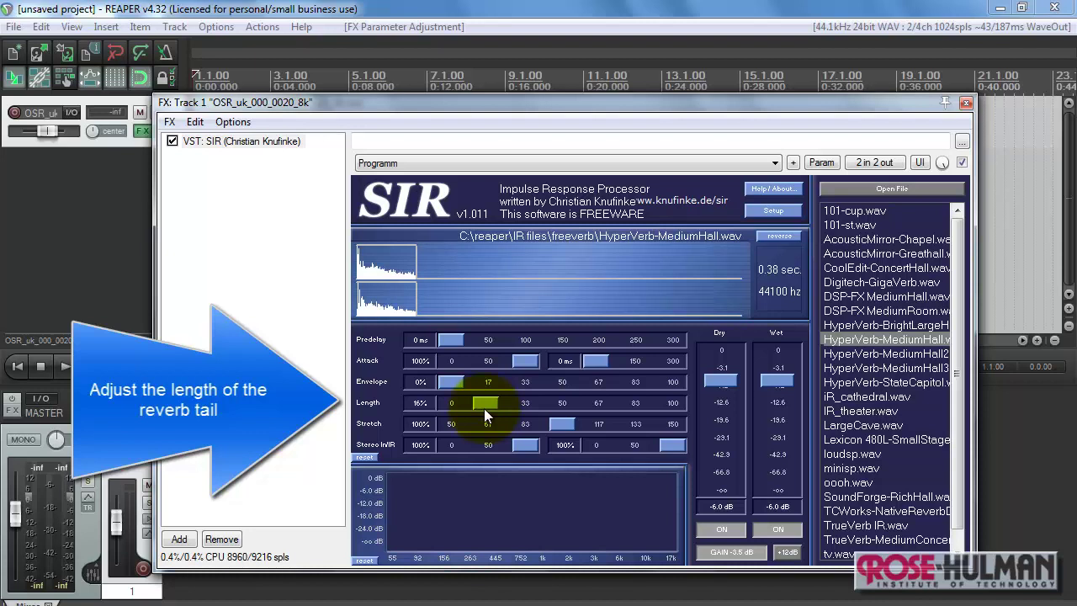
key("space")
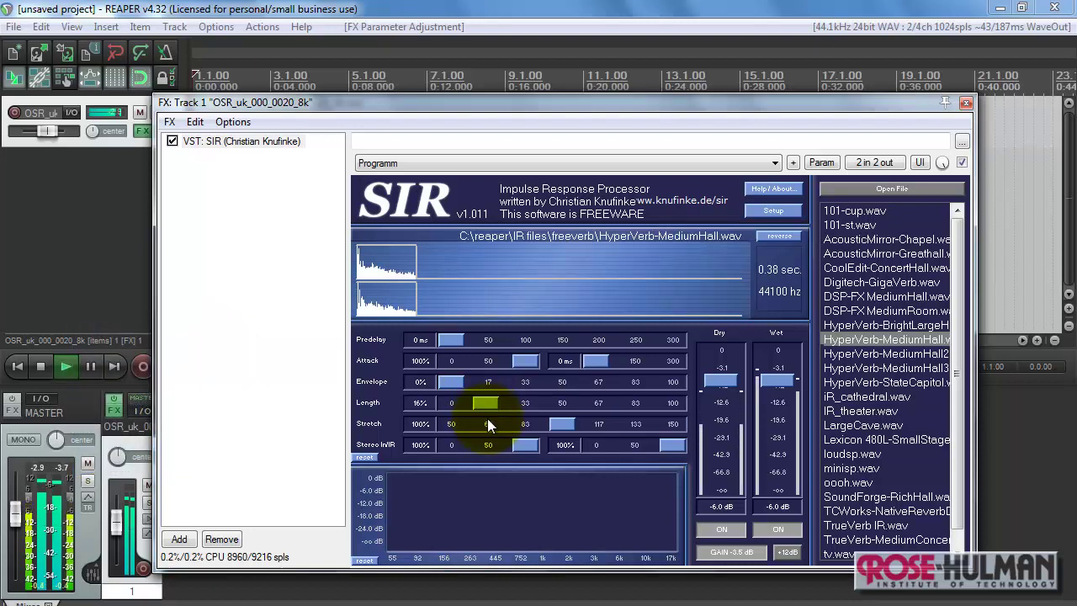
left_click_drag(478, 406, 460, 407)
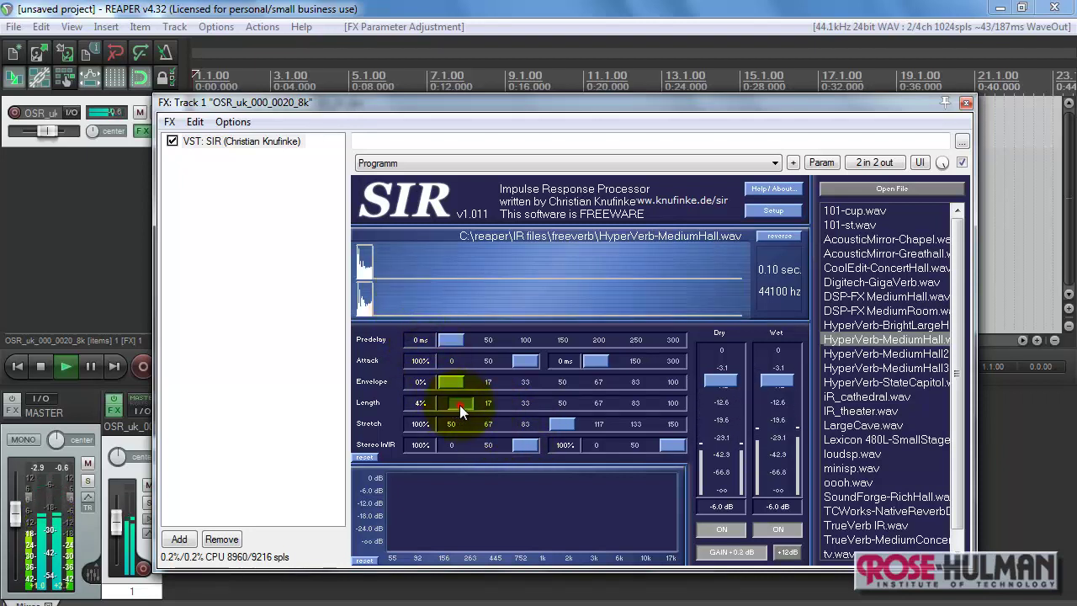
left_click_drag(459, 405, 454, 404)
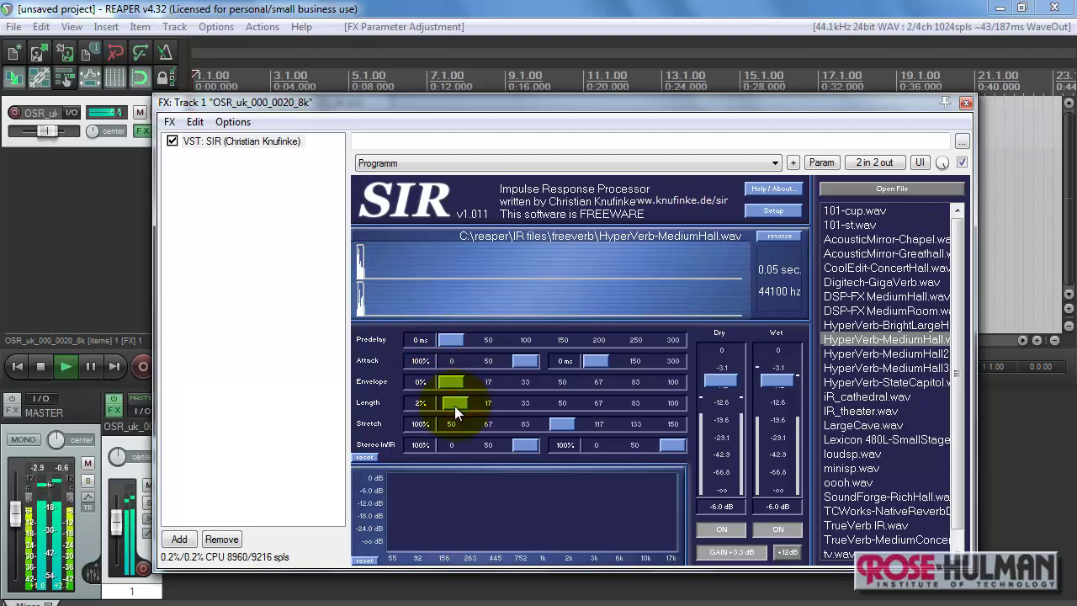
left_click_drag(454, 403, 488, 405)
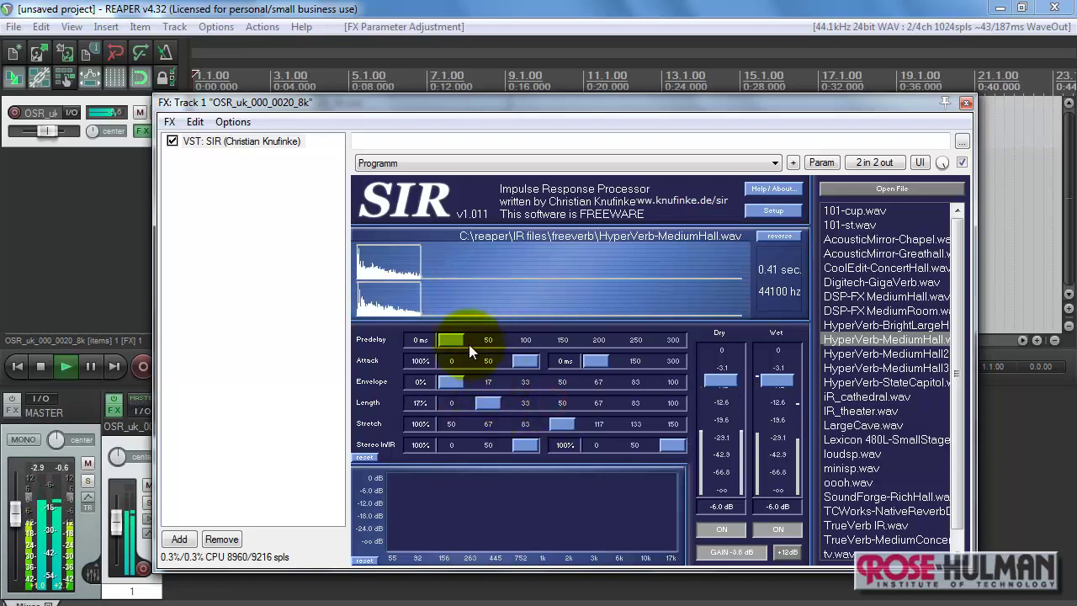
left_click_drag(459, 339, 698, 345)
left_click_drag(524, 359, 526, 346)
left_click_drag(670, 339, 459, 334)
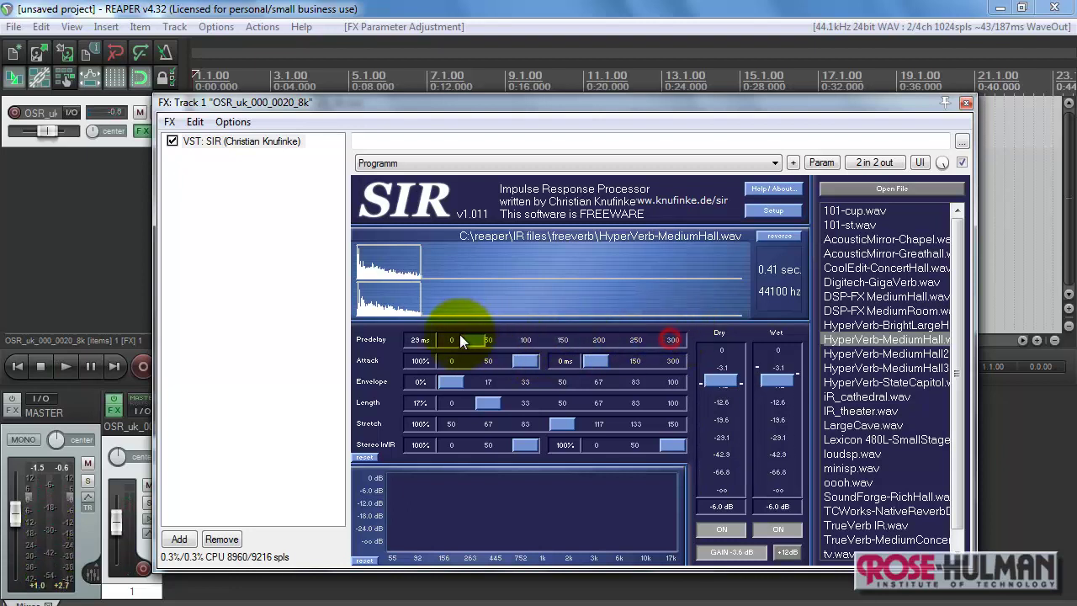
left_click_drag(488, 402, 689, 405)
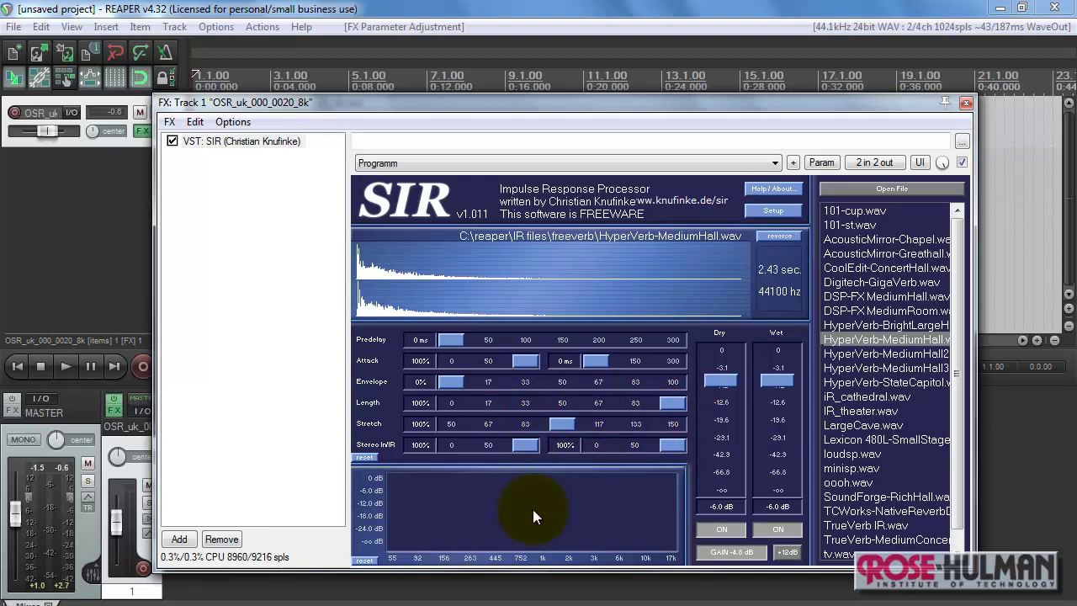
Step: Add three points to SIR's EQ curve and pull them down to cut the mids and highs
key("space")
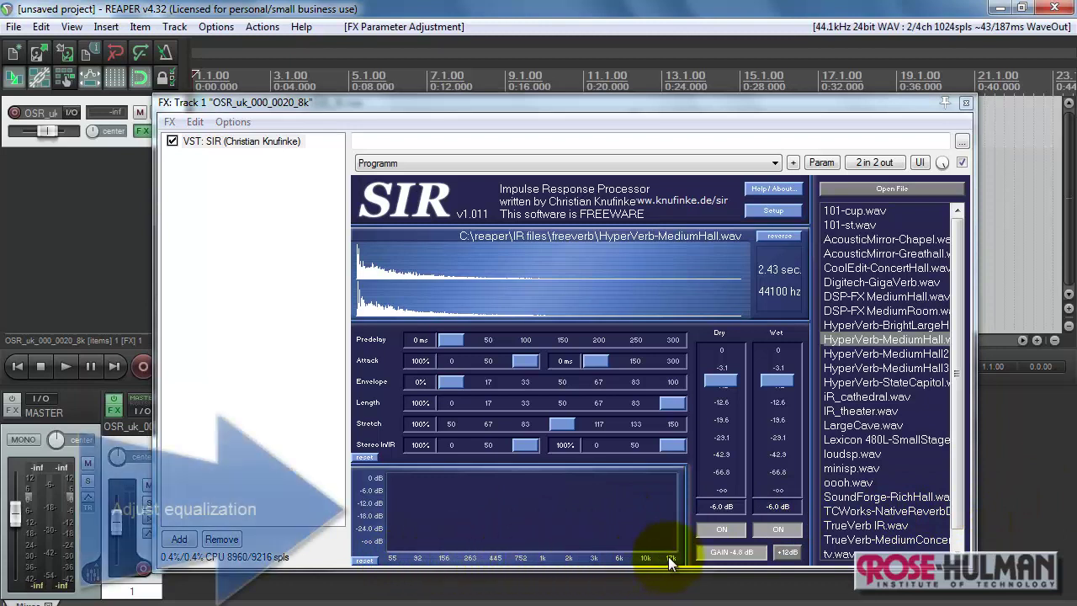
left_click(479, 472)
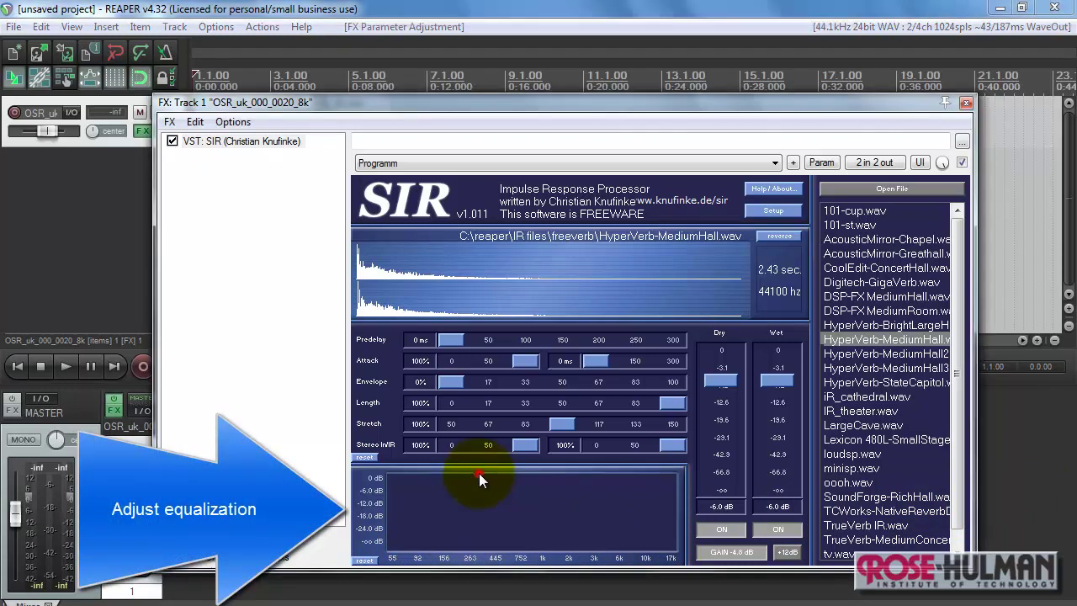
left_click(559, 472)
left_click(620, 472)
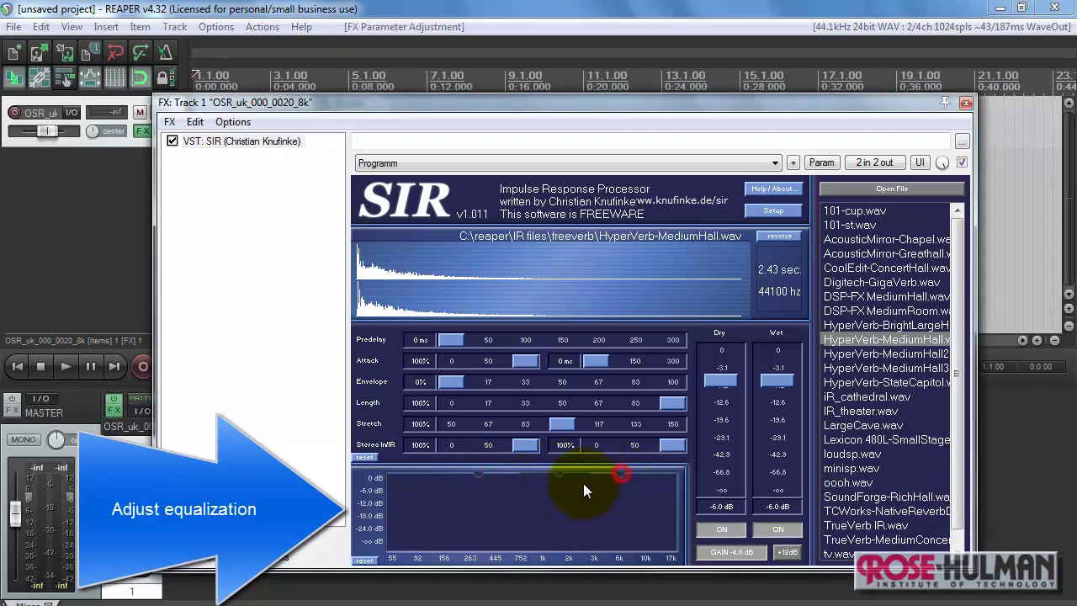
left_click_drag(559, 472, 554, 523)
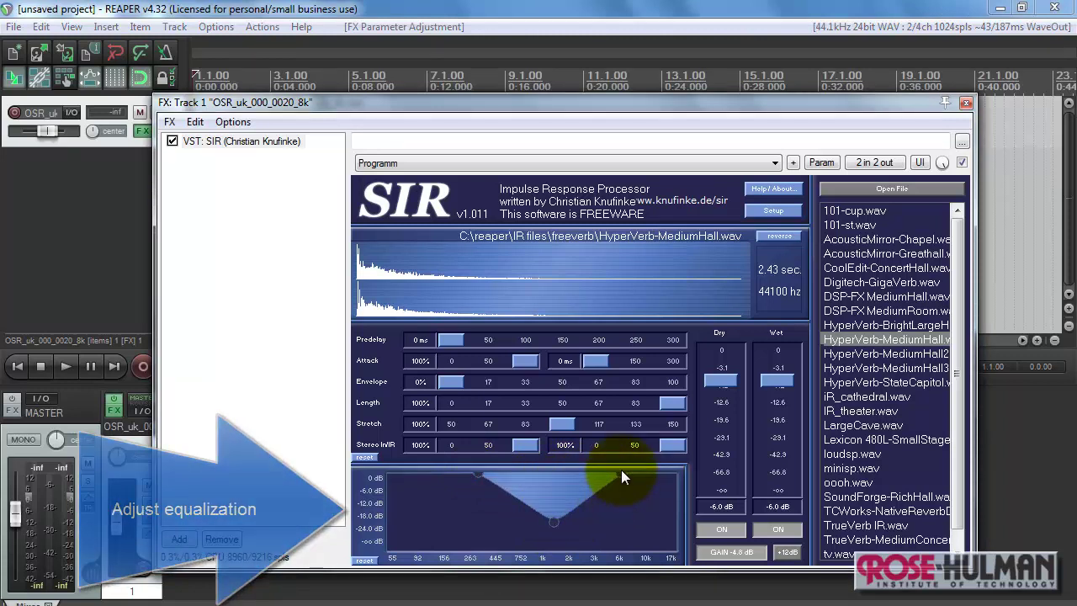
left_click_drag(621, 472, 620, 544)
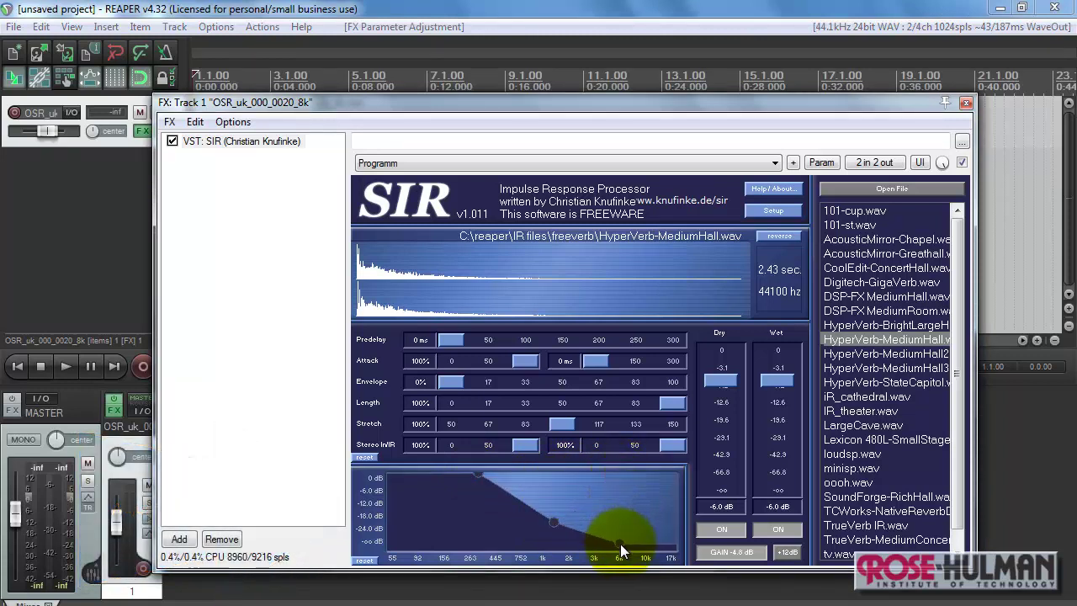
key("space")
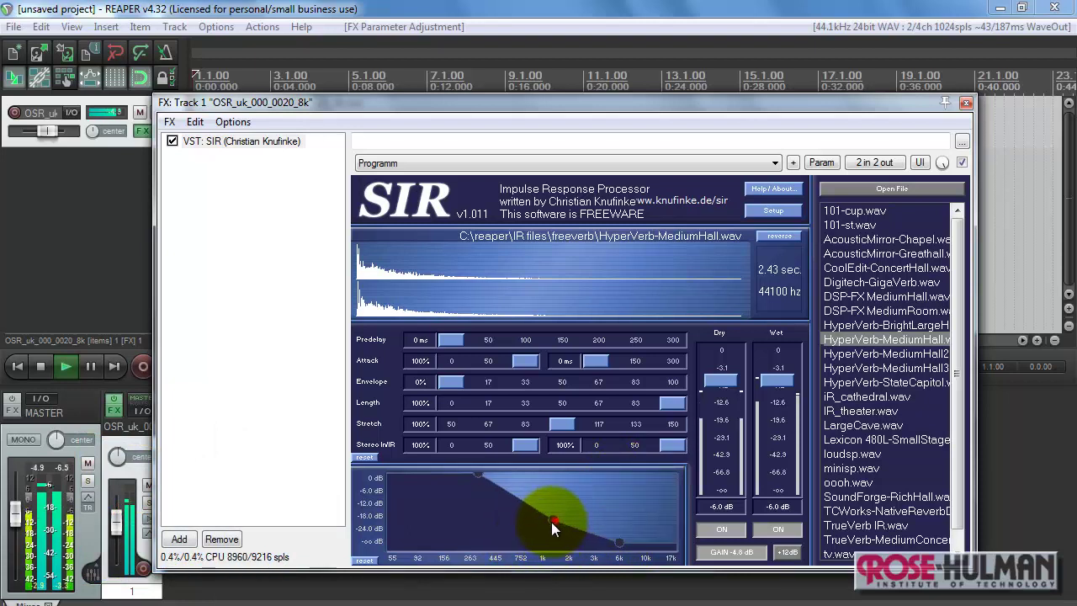
left_click_drag(553, 523, 542, 544)
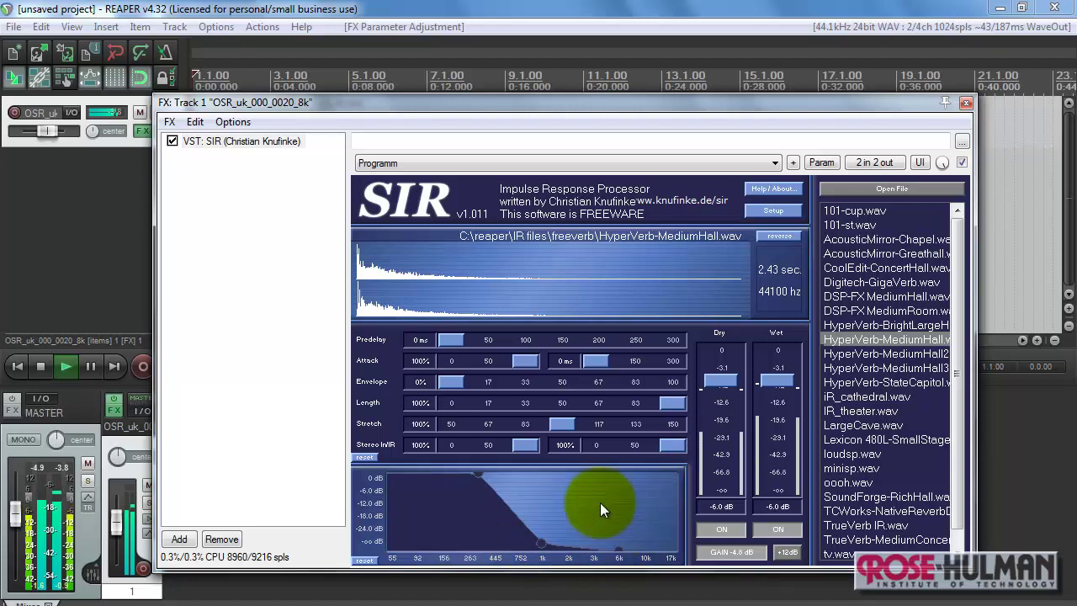
Step: Lower SIR's Dry level to -34.5 dB and shift the steep EQ slope toward 5k
left_click_drag(721, 380, 712, 423)
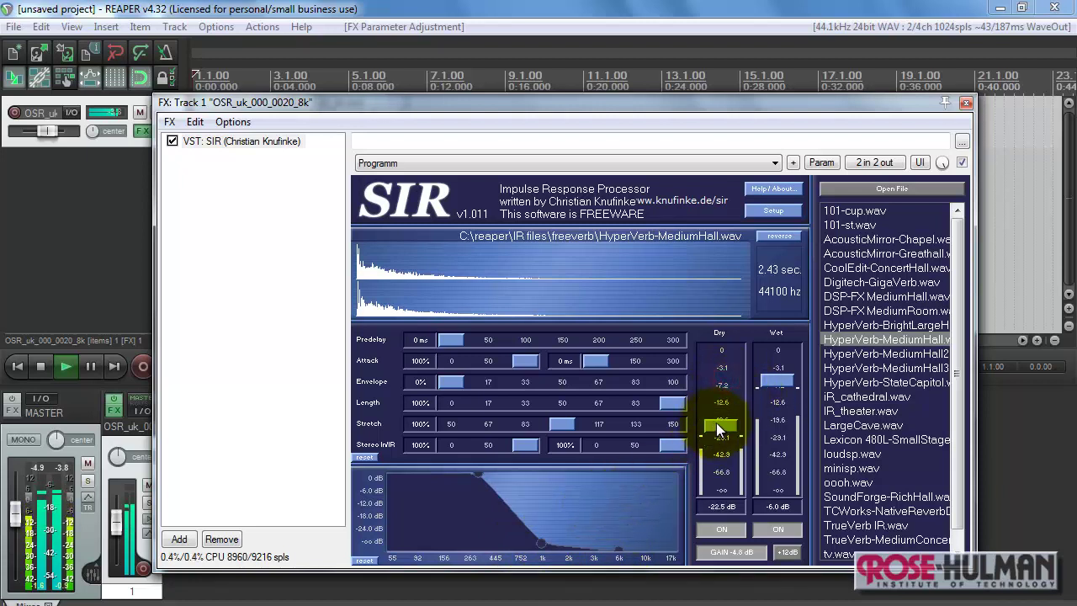
left_click_drag(717, 427, 713, 445)
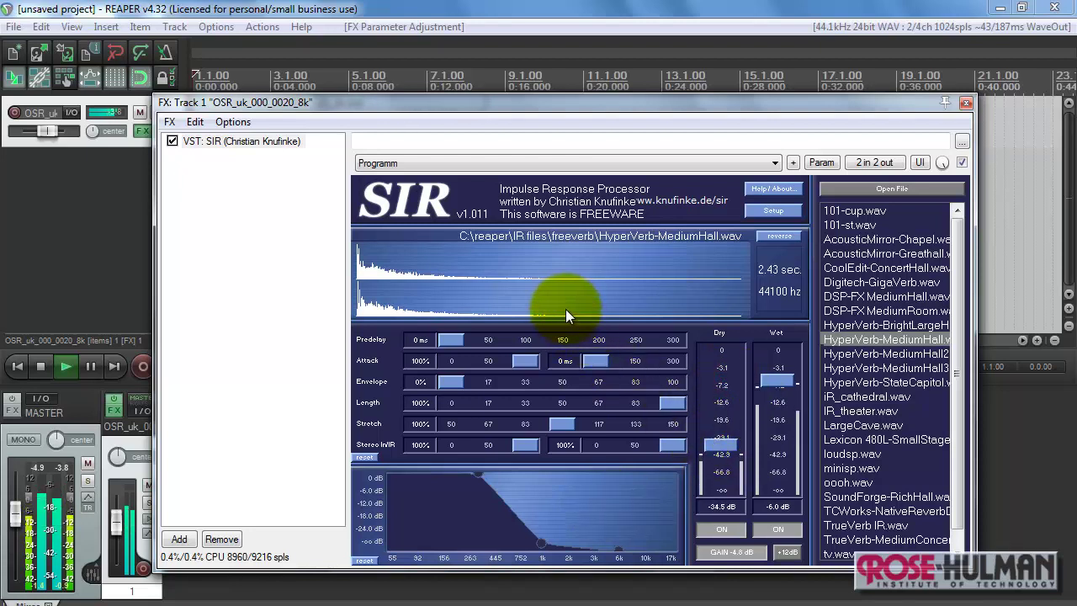
key("space")
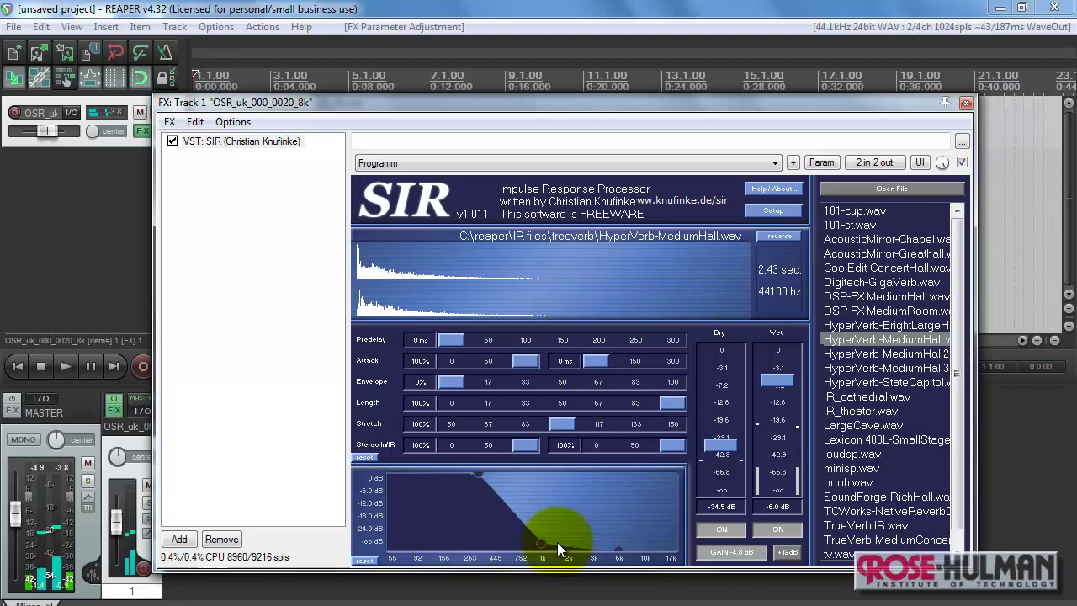
left_click_drag(540, 542, 613, 552)
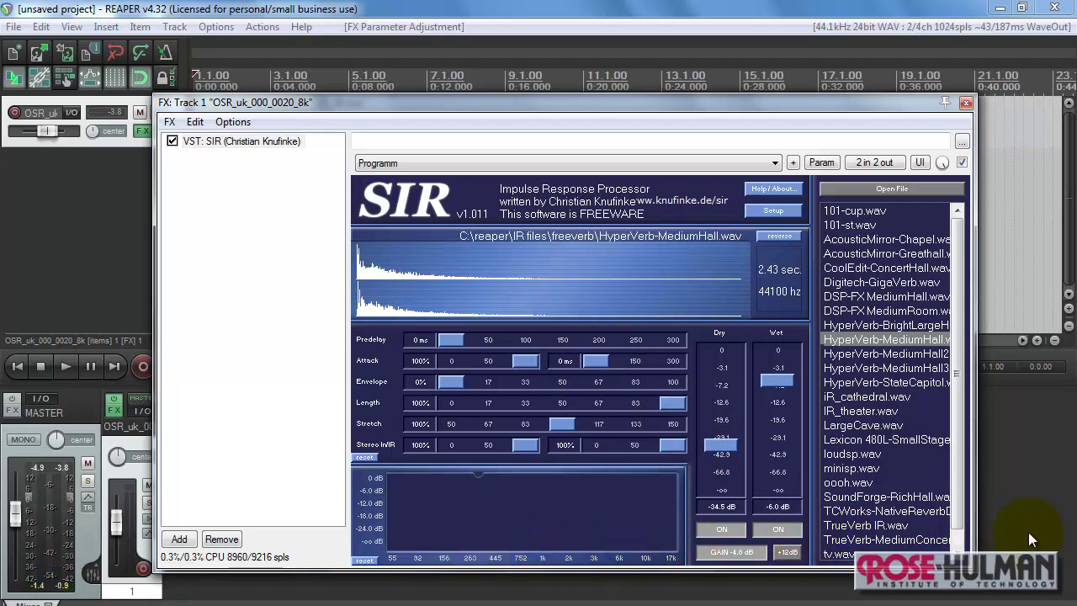